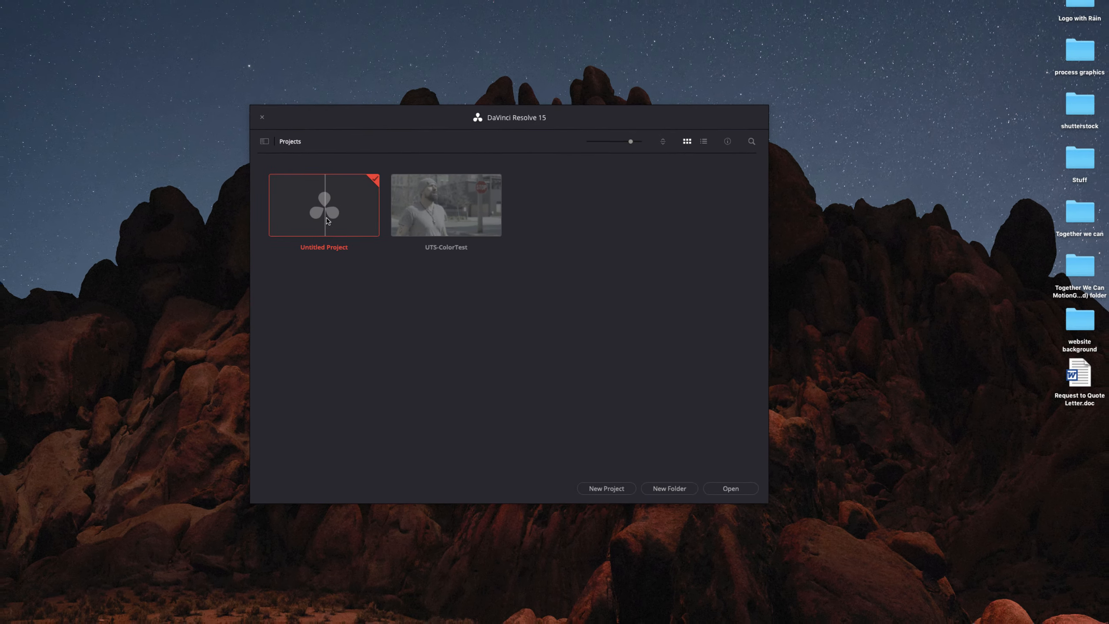
- Open Untitled Project and import the Raw footage folder from the MUSIC VIDEOS MASTER drive into the media pool
{"action": "double_click", "coordinate": [312, 214]}
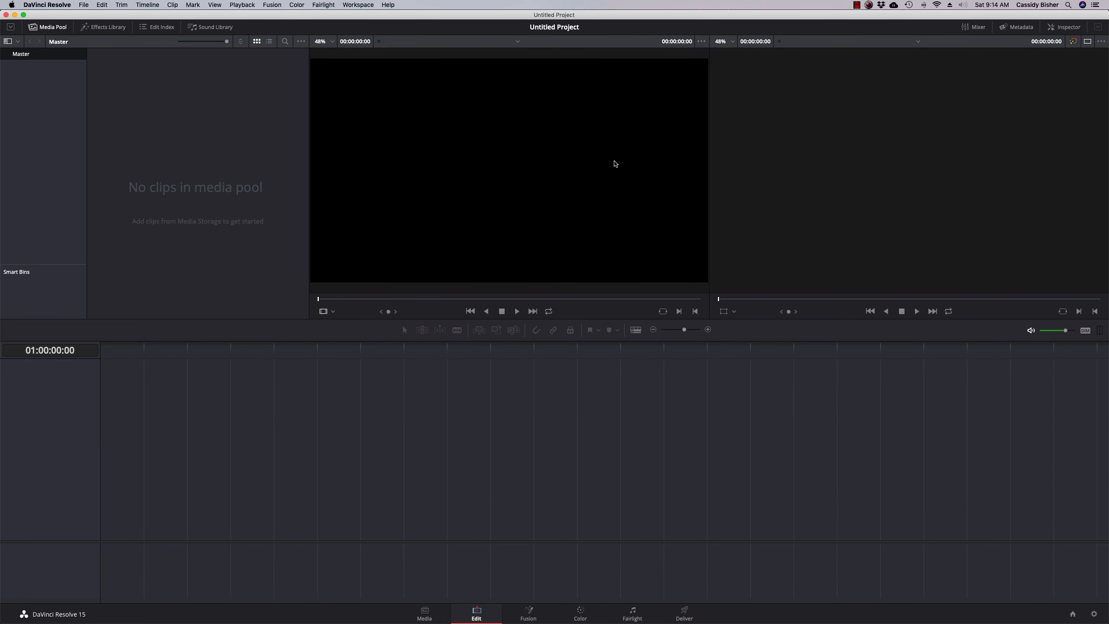
{"action": "mouse_move", "coordinate": [229, 616]}
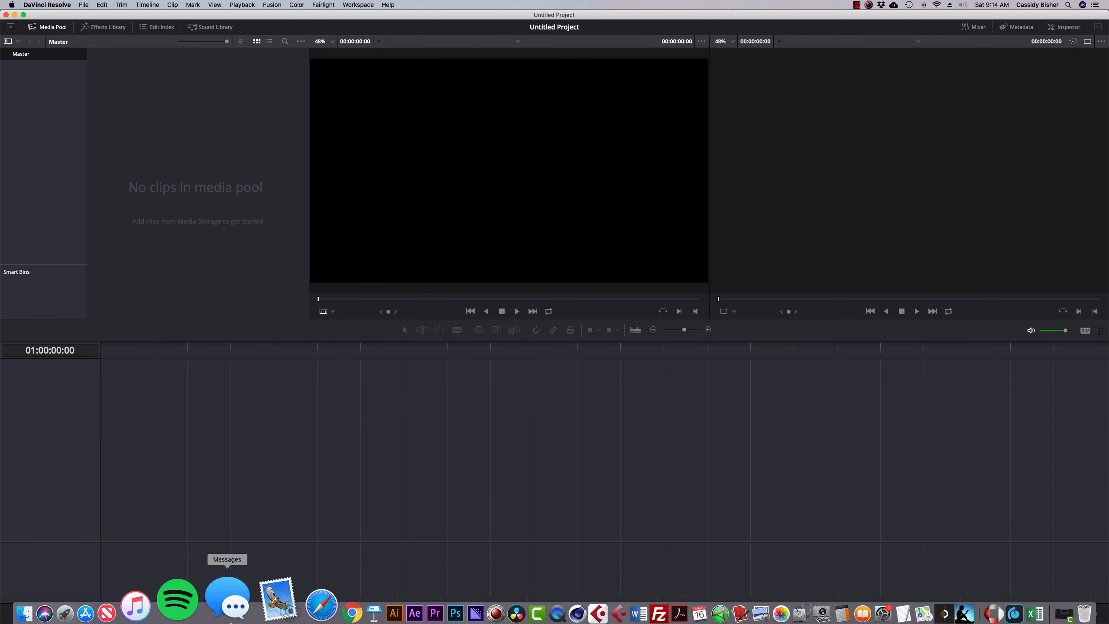
{"action": "left_click", "coordinate": [87, 595]}
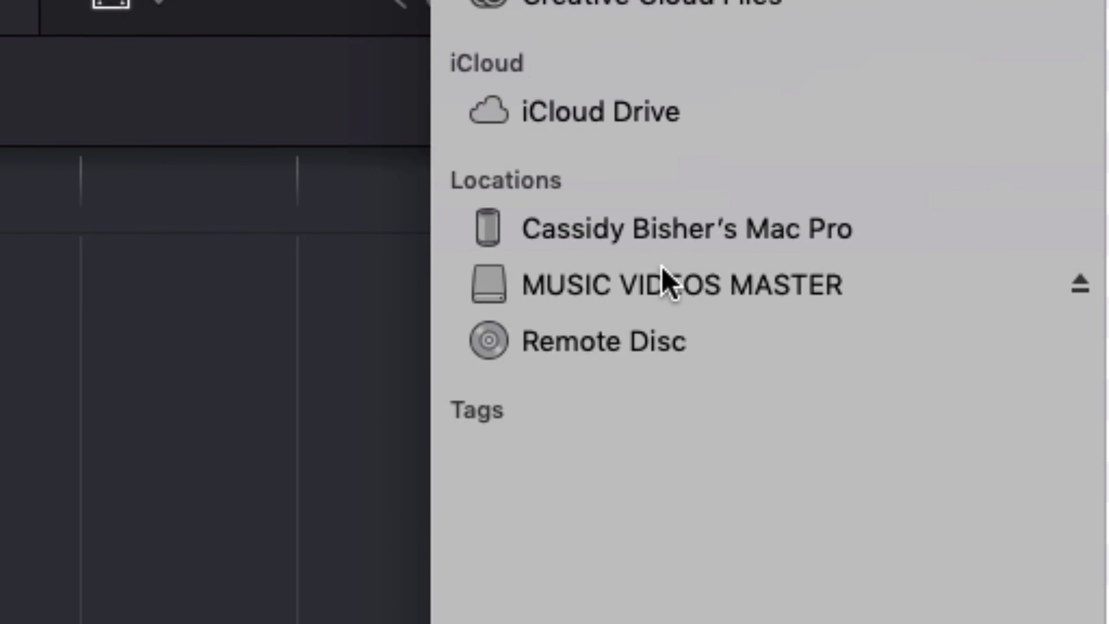
{"action": "left_click", "coordinate": [663, 279]}
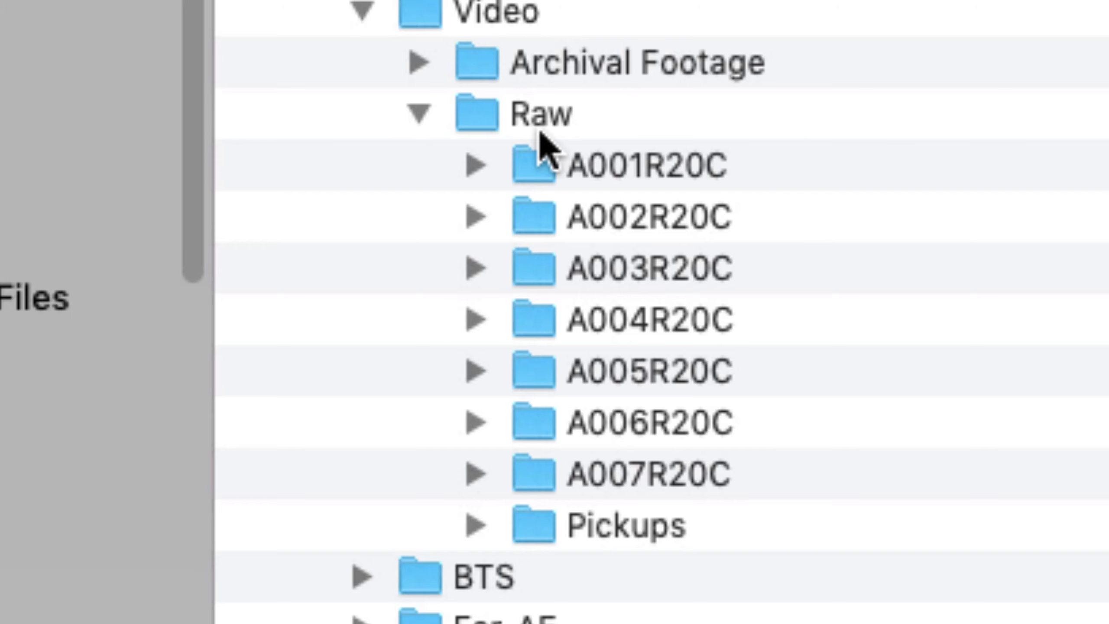
{"action": "left_click_drag", "start_coordinate": [462, 105], "coordinate": [0, 94]}
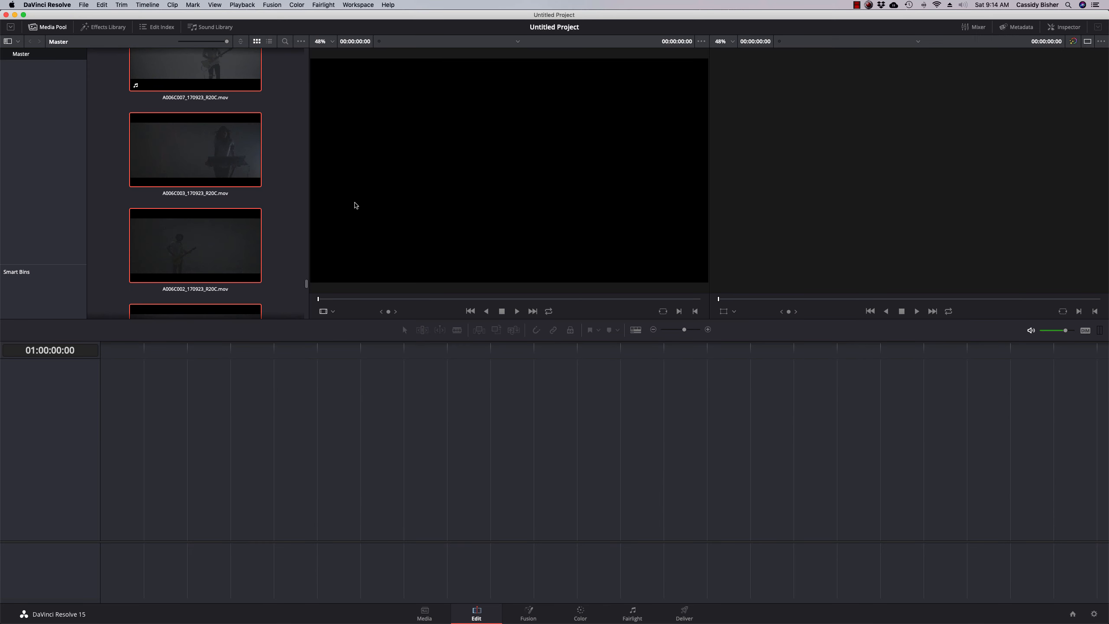
- Shrink the media pool thumbnails so that two clips fit in each row
{"action": "left_click_drag", "start_coordinate": [307, 286], "coordinate": [306, 53]}
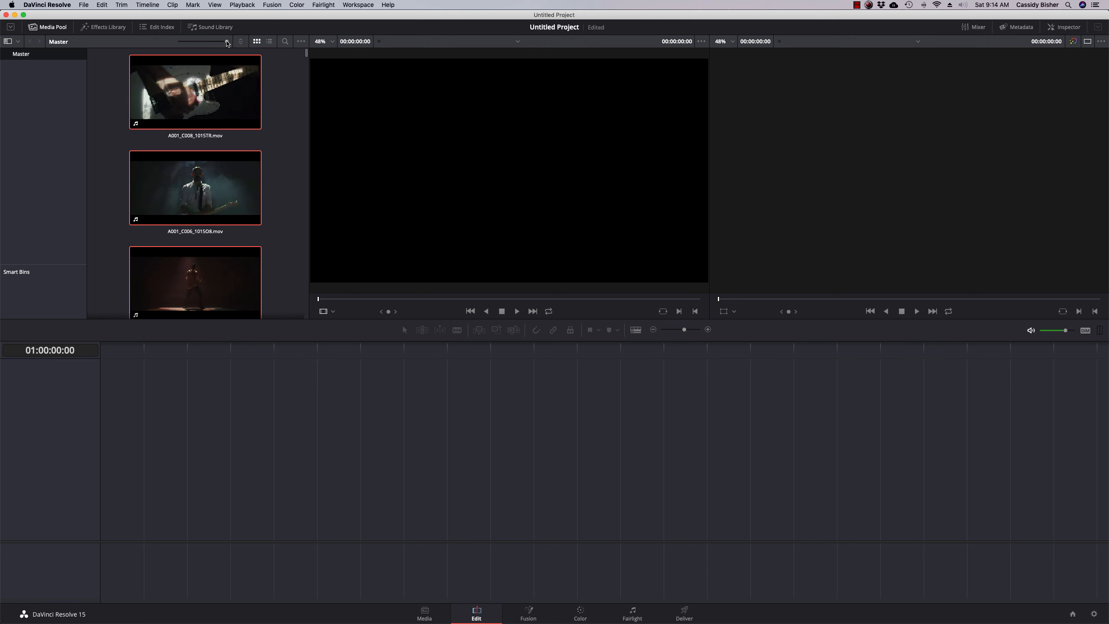
{"action": "mouse_move", "coordinate": [226, 41]}
{"action": "left_mouse_down"}
{"action": "mouse_move", "coordinate": [180, 42]}
{"action": "mouse_move", "coordinate": [207, 45]}
{"action": "left_mouse_up"}
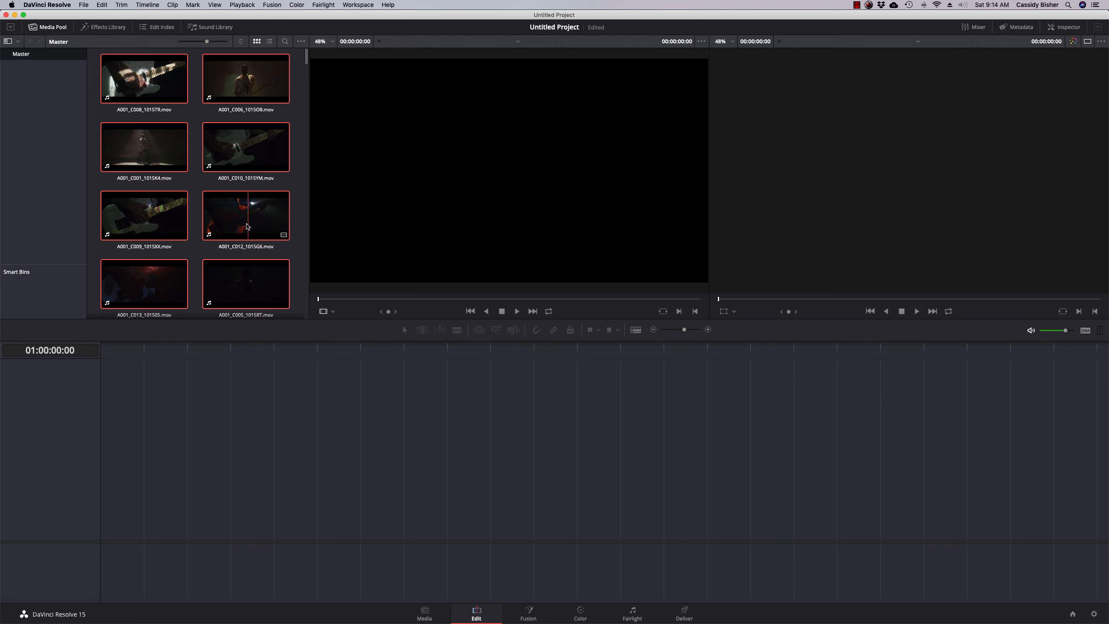
- Preview the clips A001_C008_1015TR.mov, A001_C006_1015O8.mov and A001_C018_1015RC_001.mov in the source viewer, scrubbing through the last two
{"action": "left_click", "coordinate": [144, 79]}
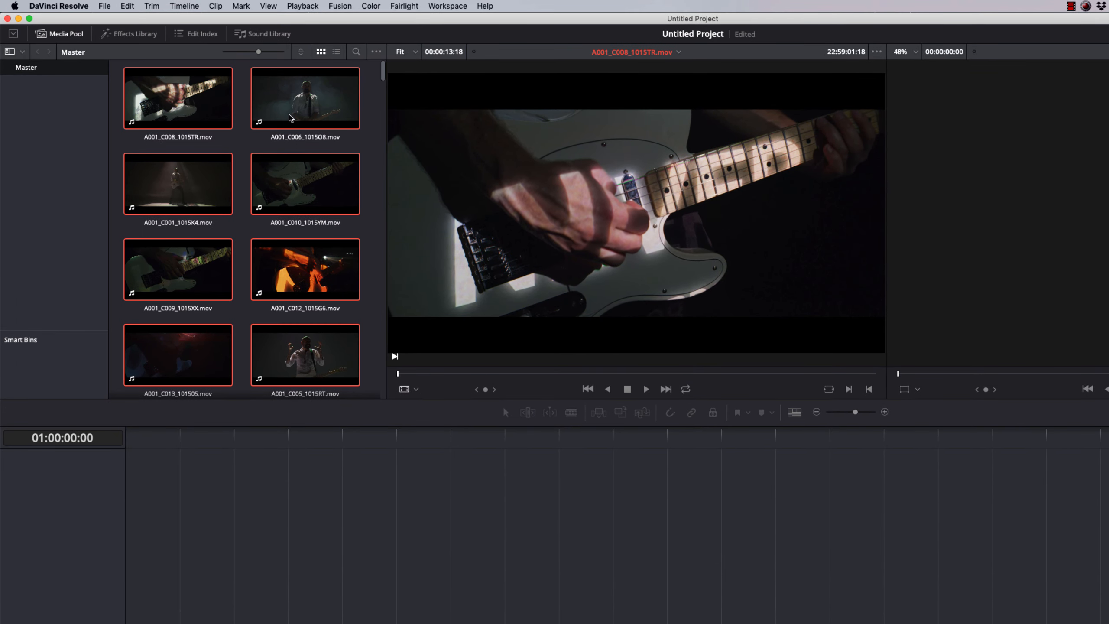
{"action": "left_click", "coordinate": [298, 105]}
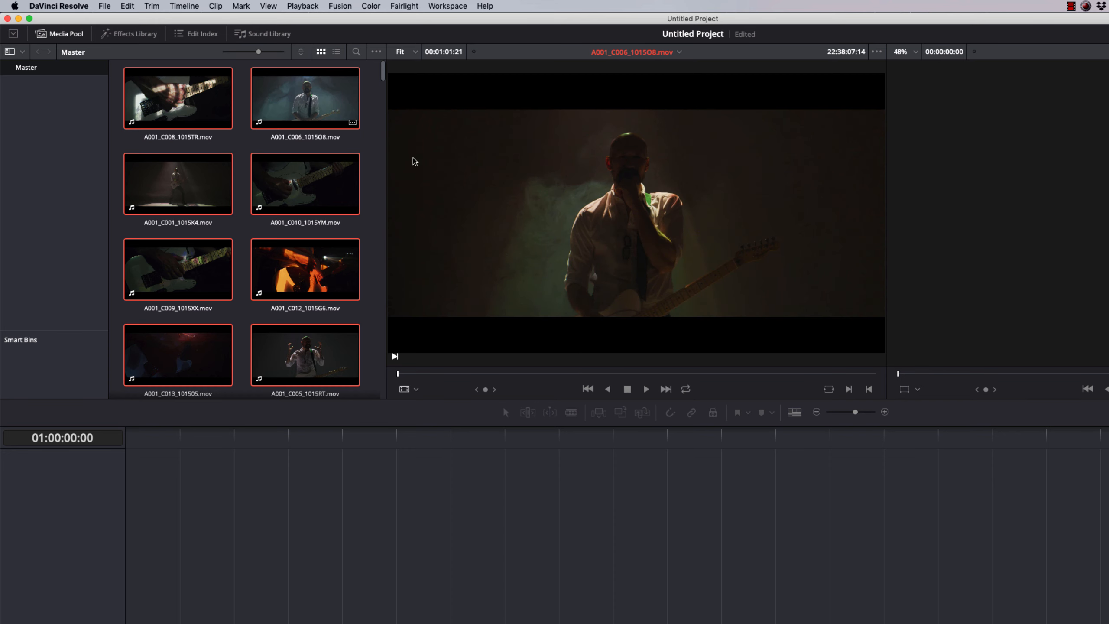
{"action": "left_click_drag", "start_coordinate": [399, 374], "coordinate": [691, 356]}
{"action": "left_click_drag", "start_coordinate": [384, 73], "coordinate": [374, 208]}
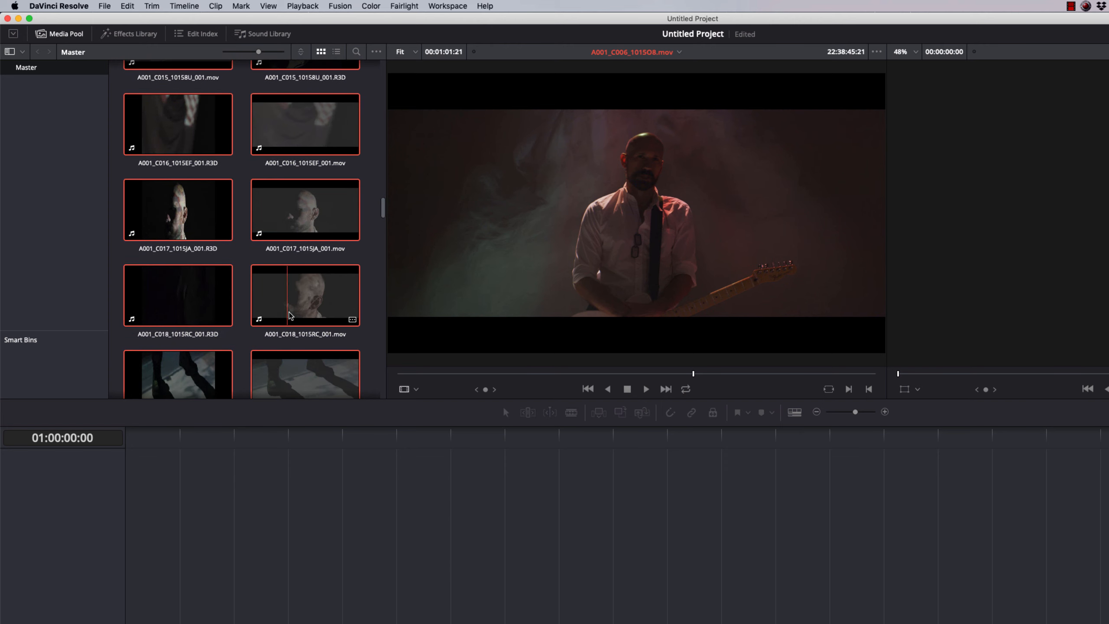
{"action": "left_click", "coordinate": [313, 320]}
{"action": "left_click_drag", "start_coordinate": [545, 373], "coordinate": [672, 375]}
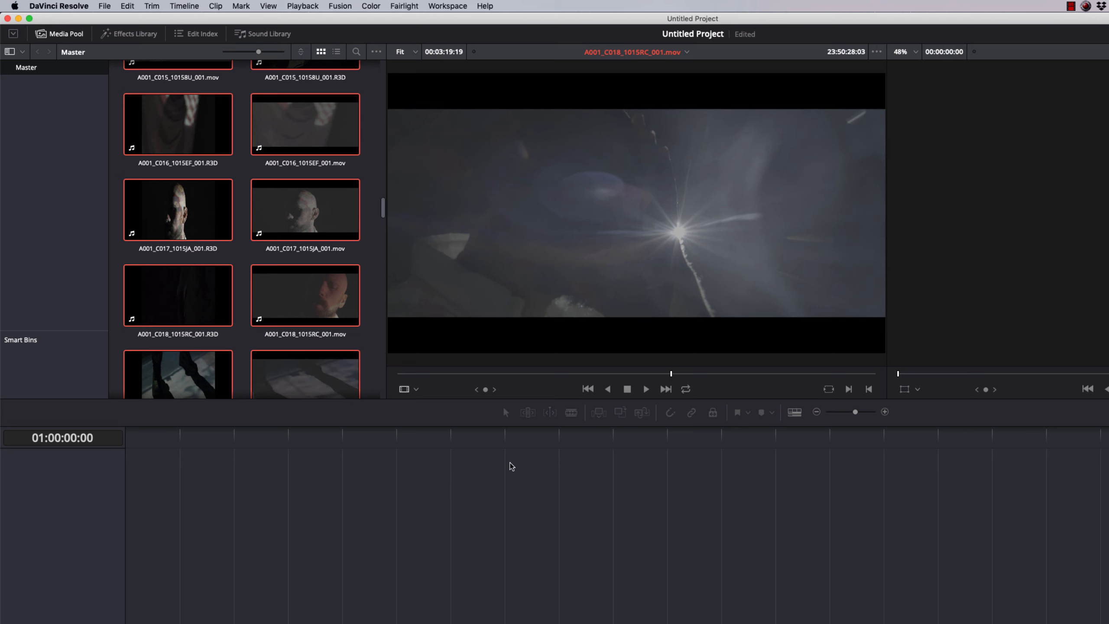
- Load the keyboard player clip A006C004_170923_R20C.mov from further down the media pool into the source viewer
{"action": "scroll", "coordinate": [298, 210], "scroll_direction": "down", "scroll_amount": 10}
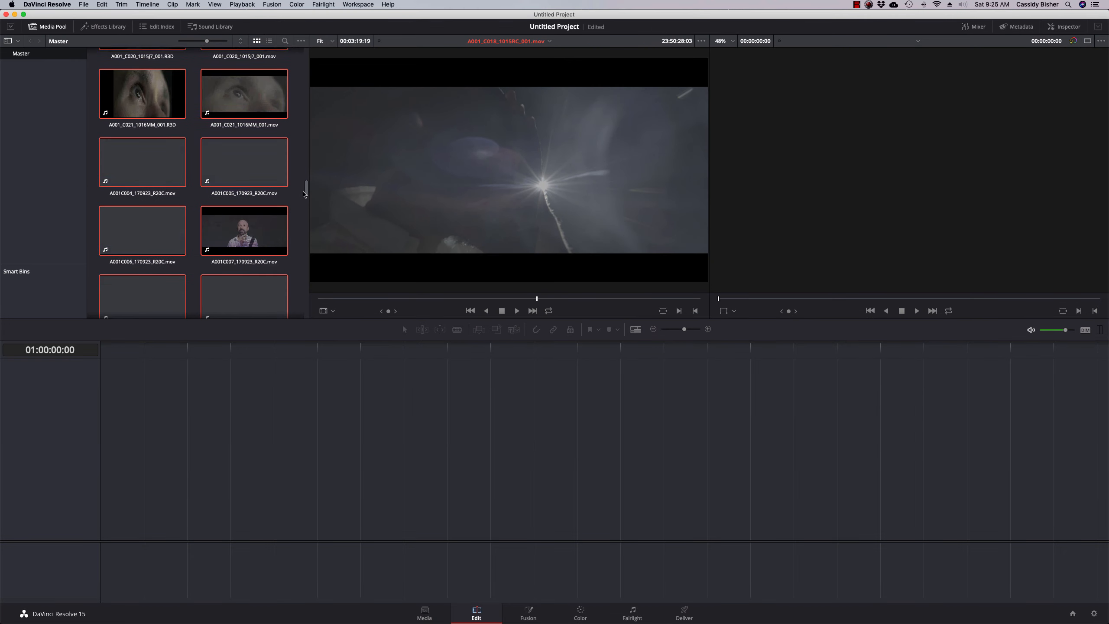
{"action": "scroll", "coordinate": [298, 213], "scroll_direction": "down", "scroll_amount": 10}
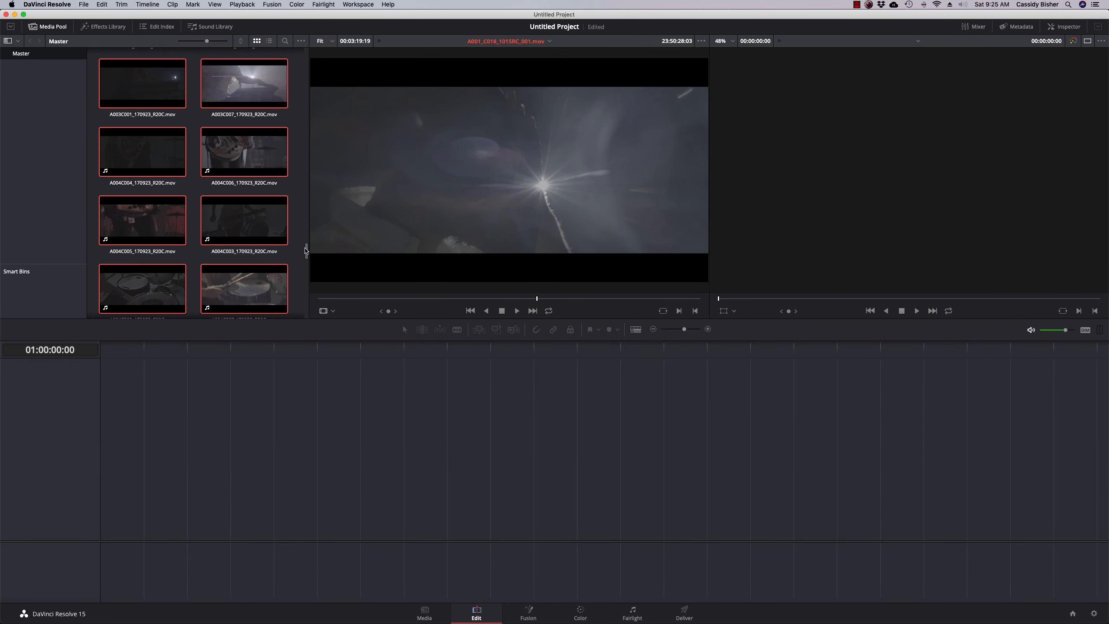
{"action": "left_click_drag", "start_coordinate": [306, 252], "coordinate": [297, 275]}
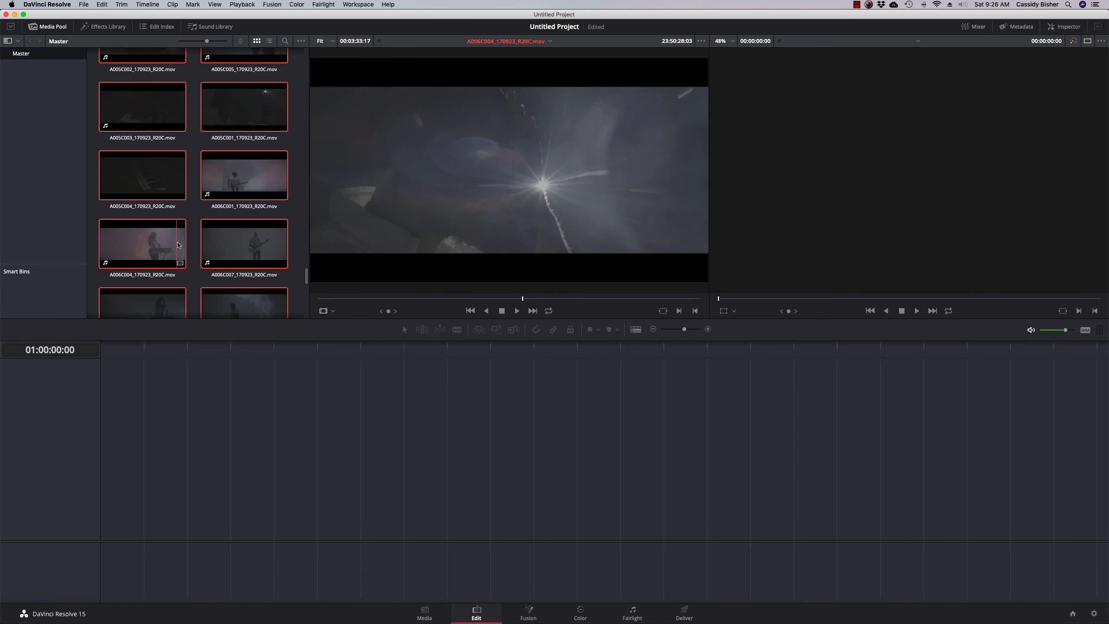
{"action": "left_click", "coordinate": [178, 245]}
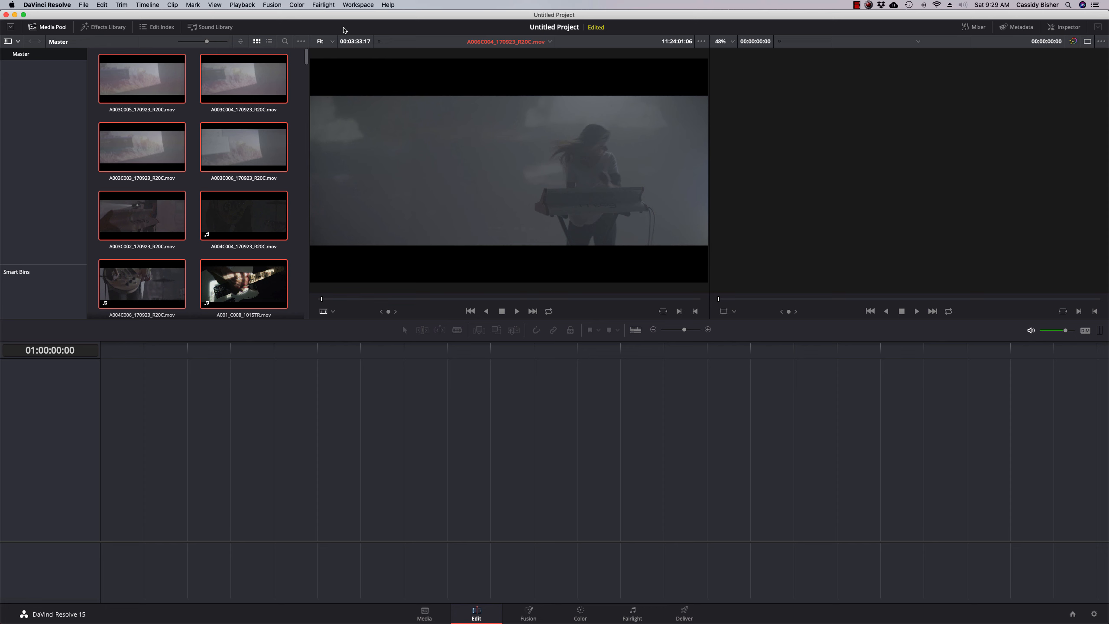
- Sort the media pool clips by Clip Name
{"action": "left_click", "coordinate": [240, 42]}
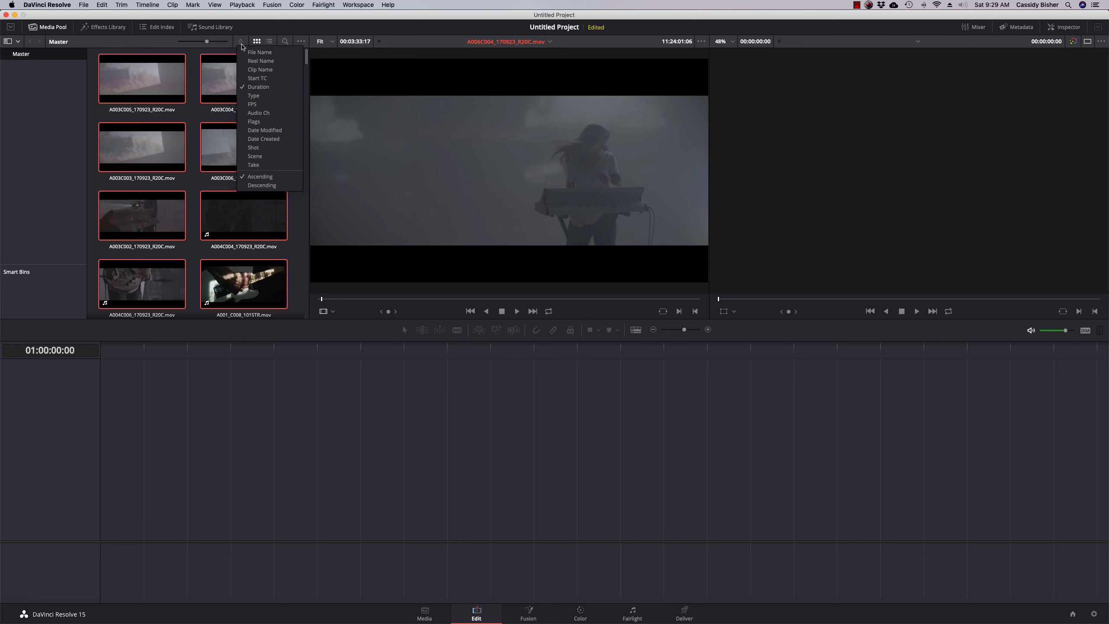
{"action": "left_click", "coordinate": [257, 70]}
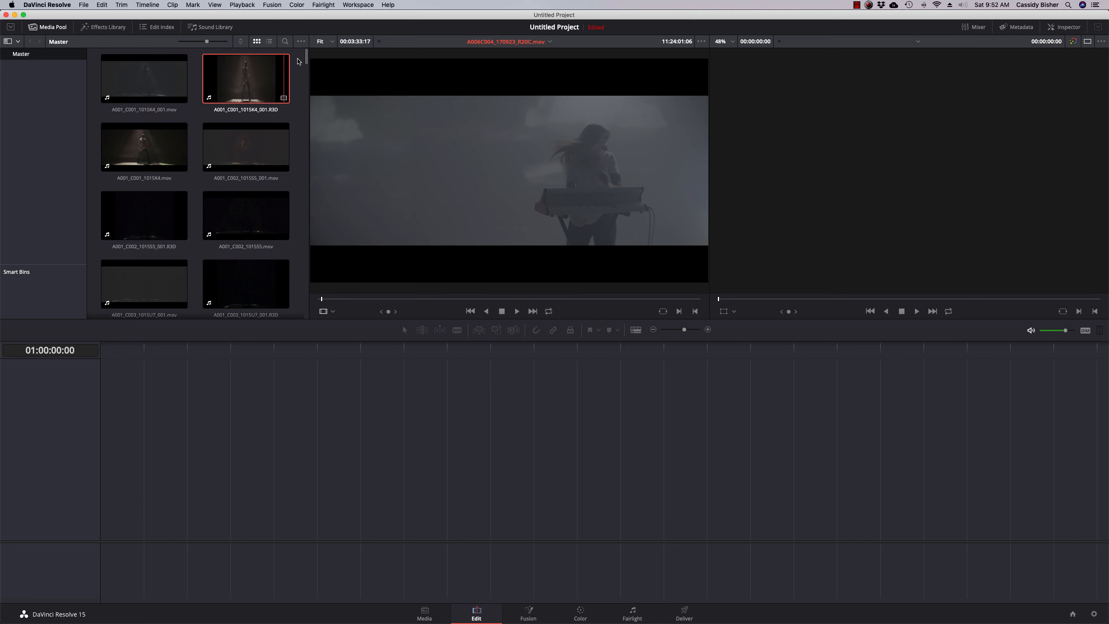
- Select all clips in the media pool and group them in a new bin named Footage
{"action": "left_click", "coordinate": [169, 76]}
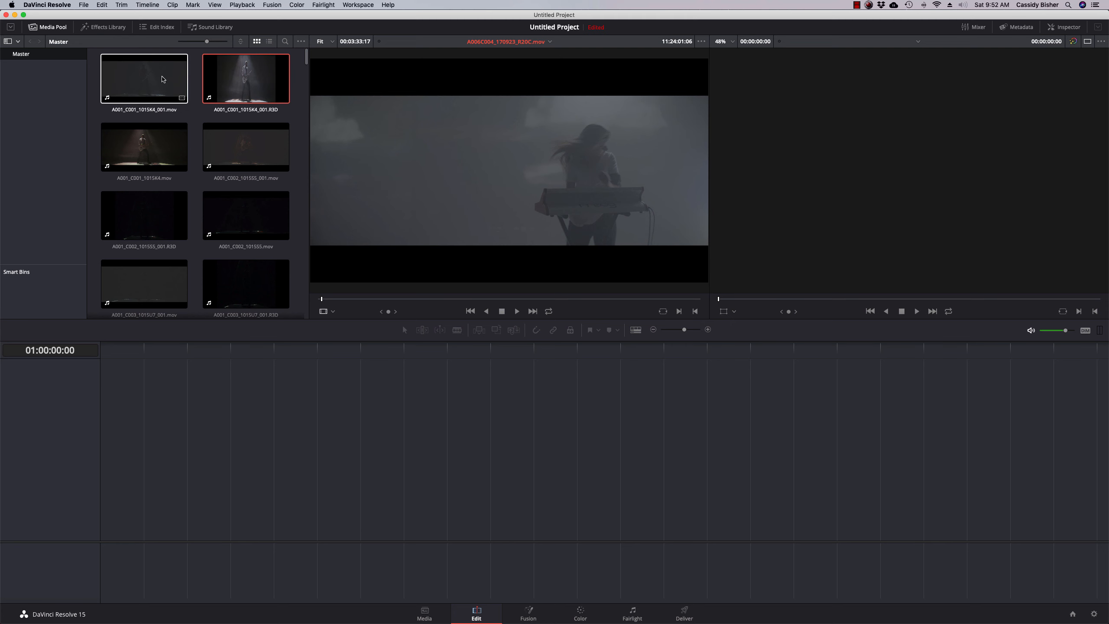
{"action": "mouse_move", "coordinate": [304, 58]}
{"action": "left_mouse_down"}
{"action": "mouse_move", "coordinate": [307, 336]}
{"action": "mouse_move", "coordinate": [318, 49]}
{"action": "left_mouse_up"}
{"action": "left_click", "coordinate": [259, 276], "text": "shift"}
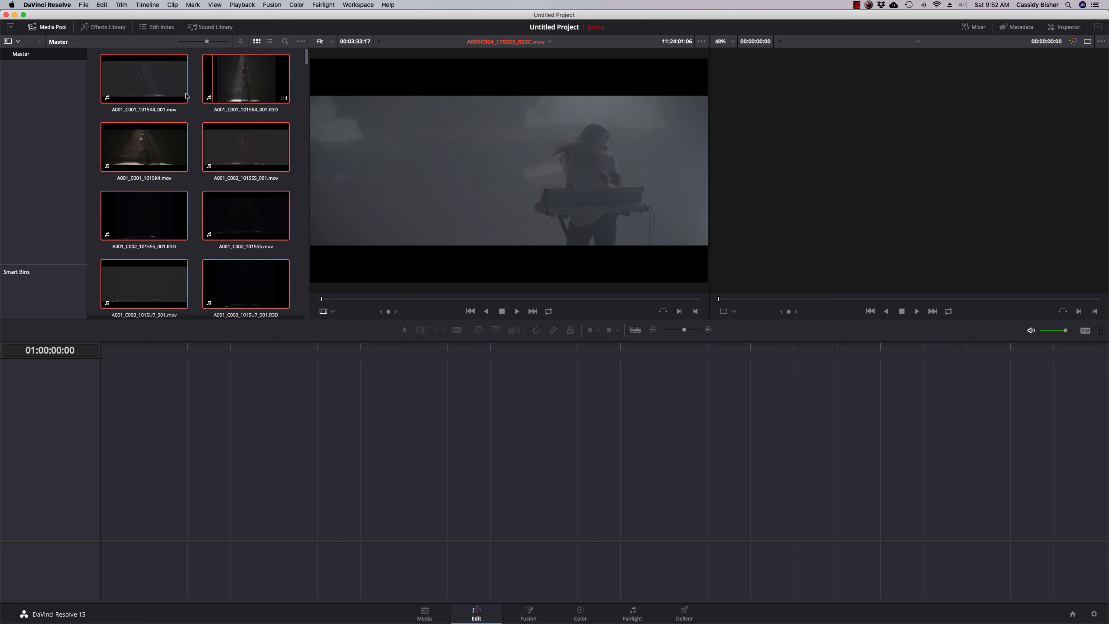
{"action": "right_click", "coordinate": [252, 82]}
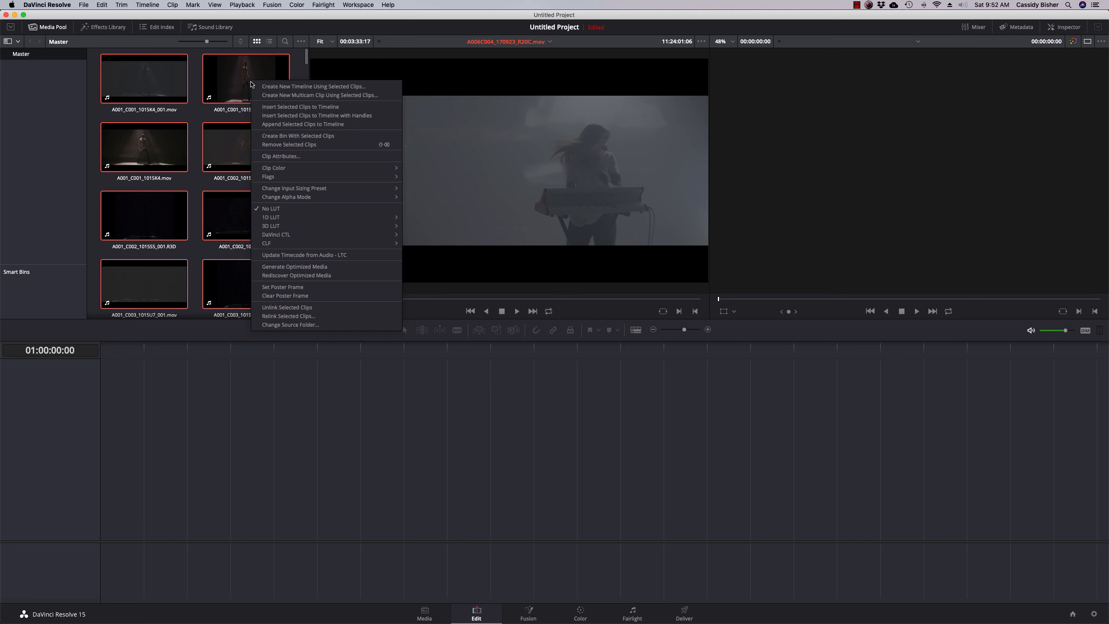
{"action": "left_click", "coordinate": [290, 136]}
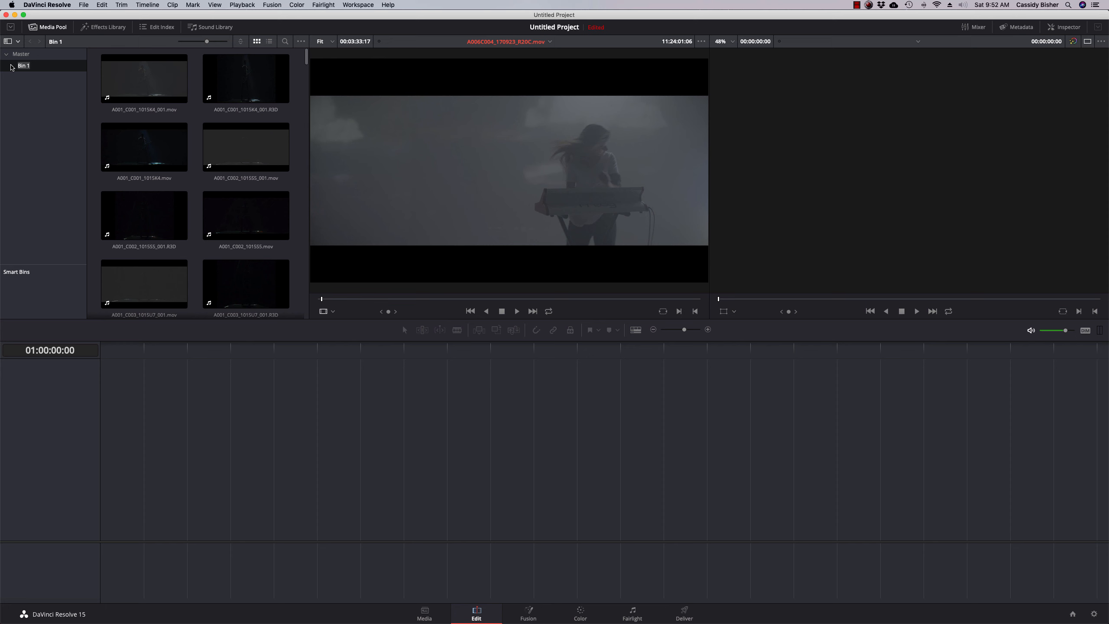
{"action": "key", "text": "BackSpace"}
- Mark a section of about 7 seconds in A006C004_170923_R20C.mov and place it at the start of a new timeline
{"action": "left_click_drag", "start_coordinate": [322, 301], "coordinate": [550, 310]}
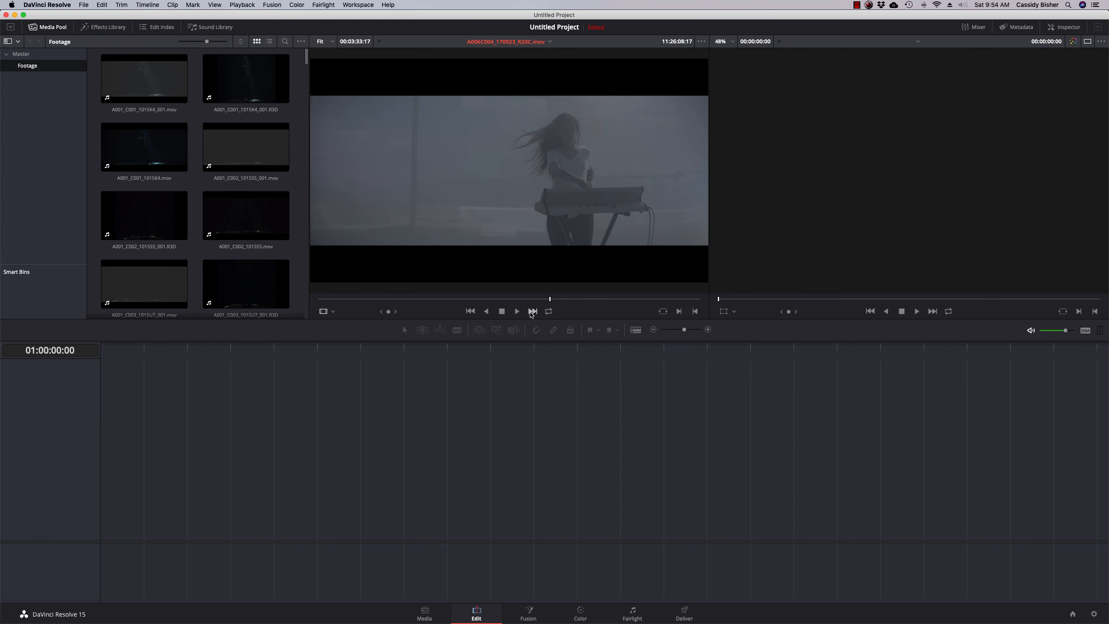
{"action": "left_click_drag", "start_coordinate": [551, 301], "coordinate": [559, 302]}
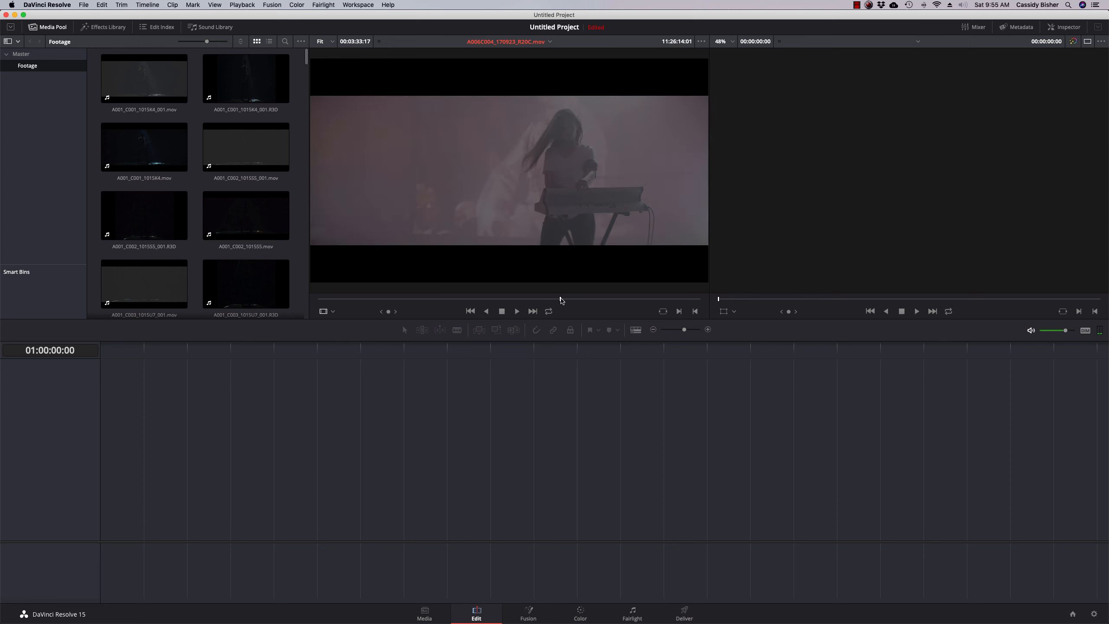
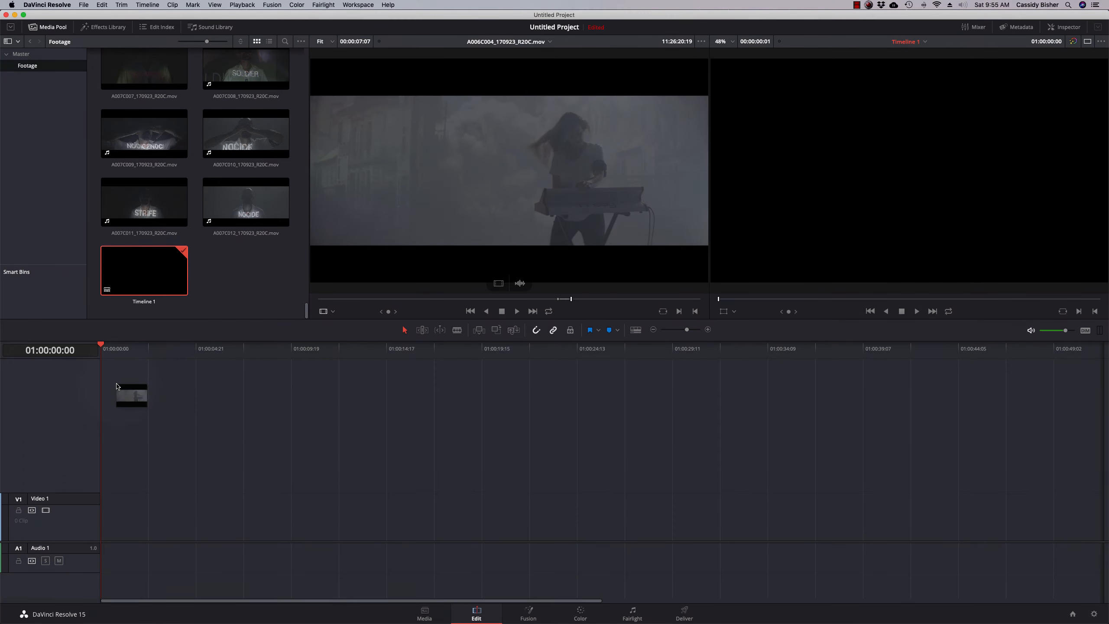
- Scrub through the clip on the timeline and play it back from the beginning
{"action": "left_click", "coordinate": [193, 344]}
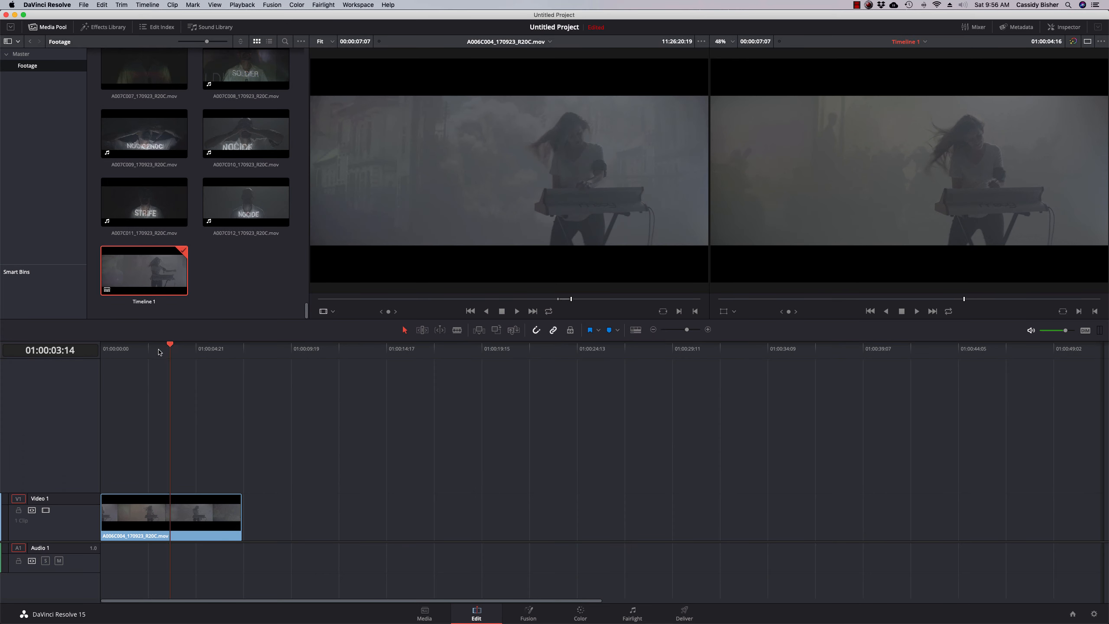
{"action": "key", "text": "Home"}
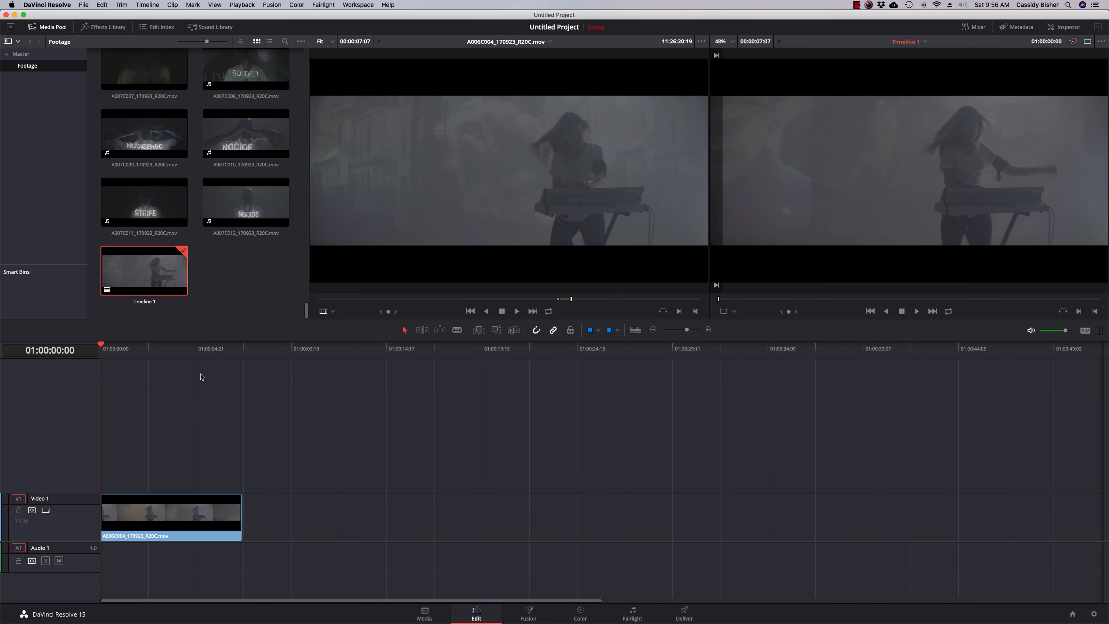
{"action": "key", "text": "space"}
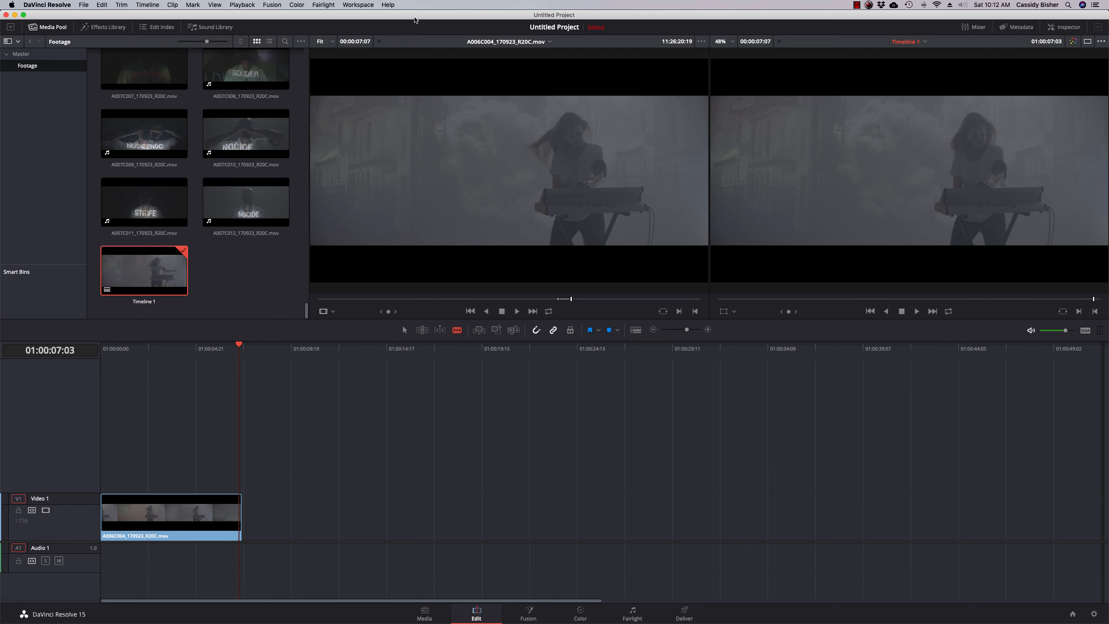
- Save the project as "QuickStart - Editing"
{"action": "left_click", "coordinate": [84, 5]}
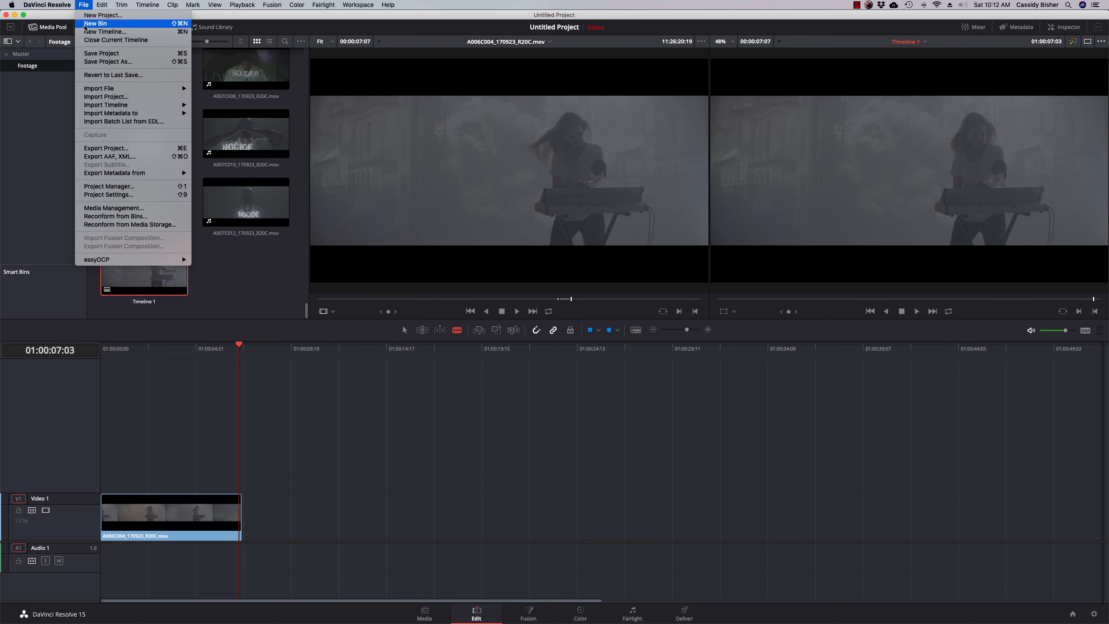
{"action": "left_click", "coordinate": [107, 62]}
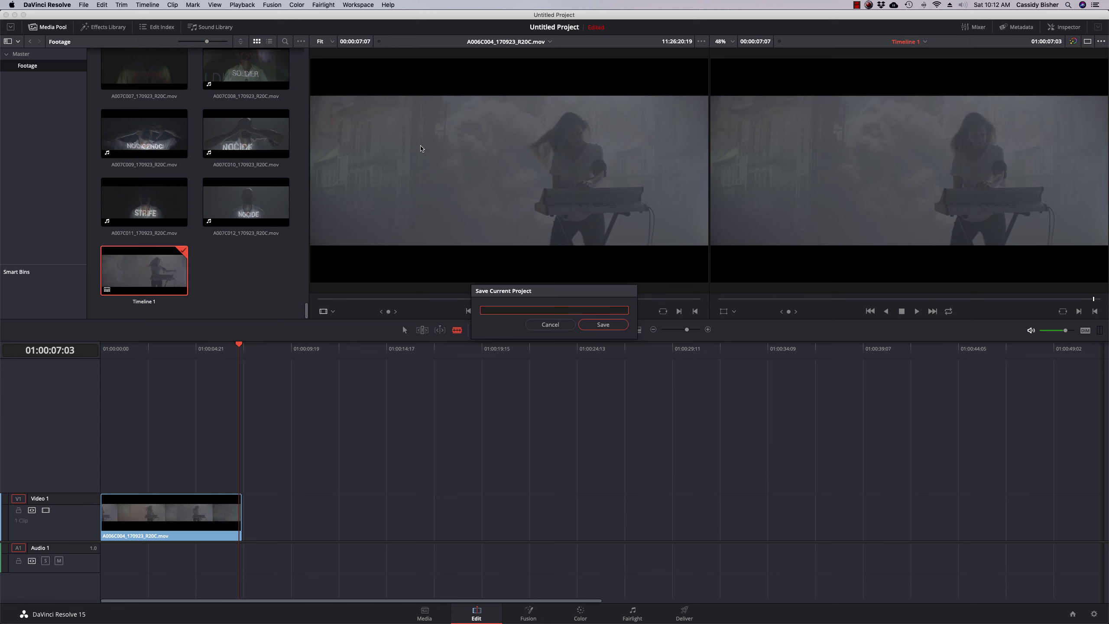
{"action": "type", "text": "QuickStart - Editing"}
{"action": "key", "text": "Return"}
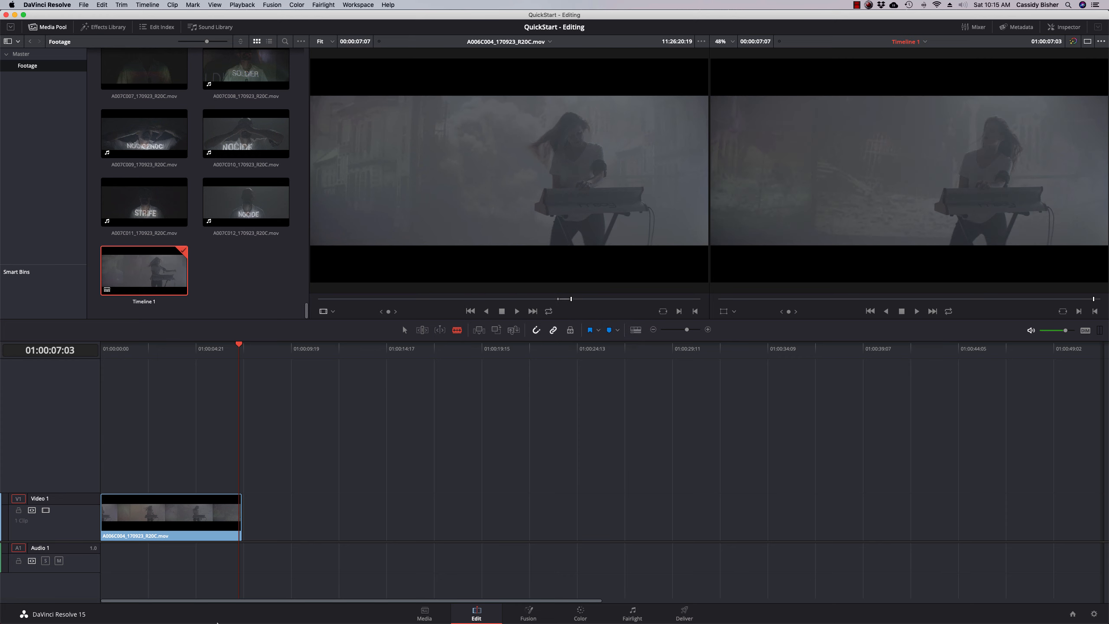
- Import the Soldier master WAV file from the Soldier Music Video's 04 Music folder into the Master bin
{"action": "left_click", "coordinate": [90, 601]}
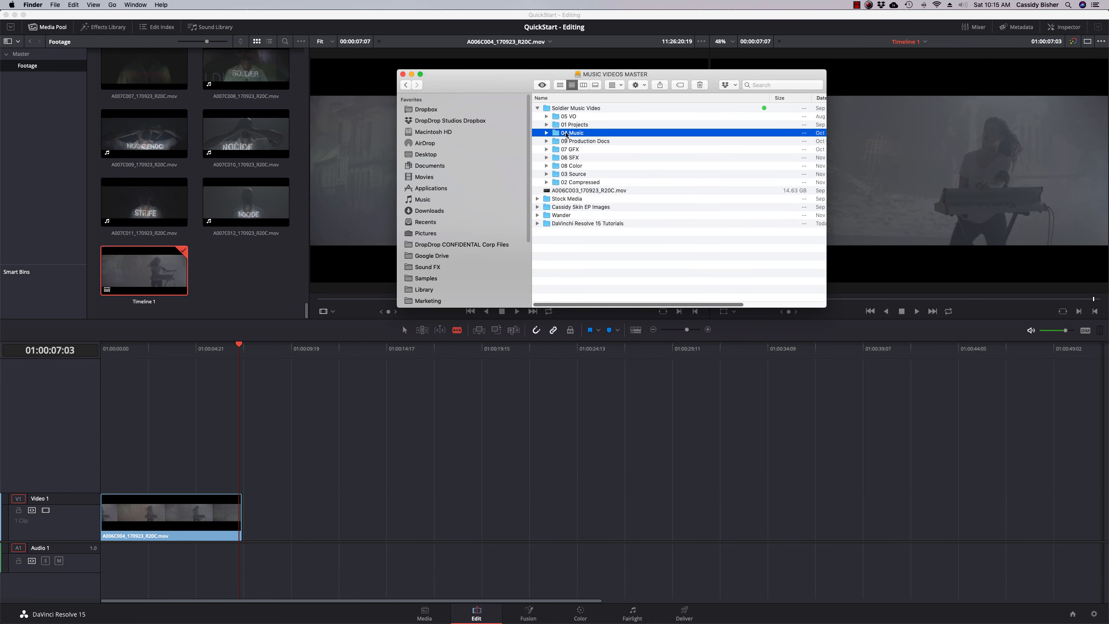
{"action": "left_click", "coordinate": [546, 133]}
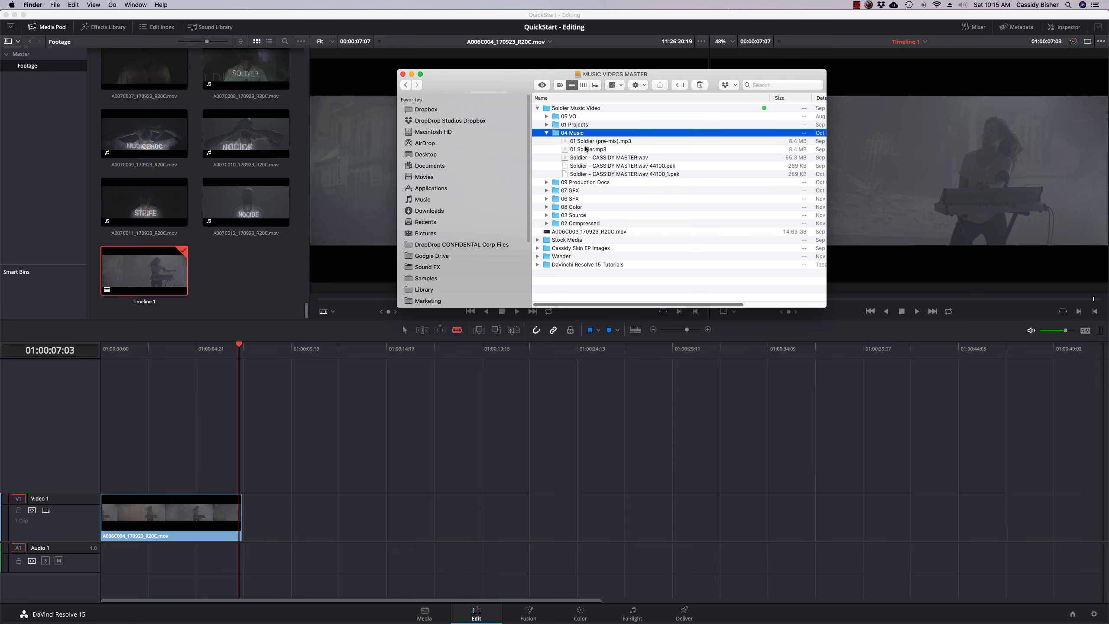
{"action": "left_click", "coordinate": [605, 158]}
{"action": "left_click_drag", "start_coordinate": [565, 159], "coordinate": [30, 116]}
{"action": "left_click", "coordinate": [42, 140]}
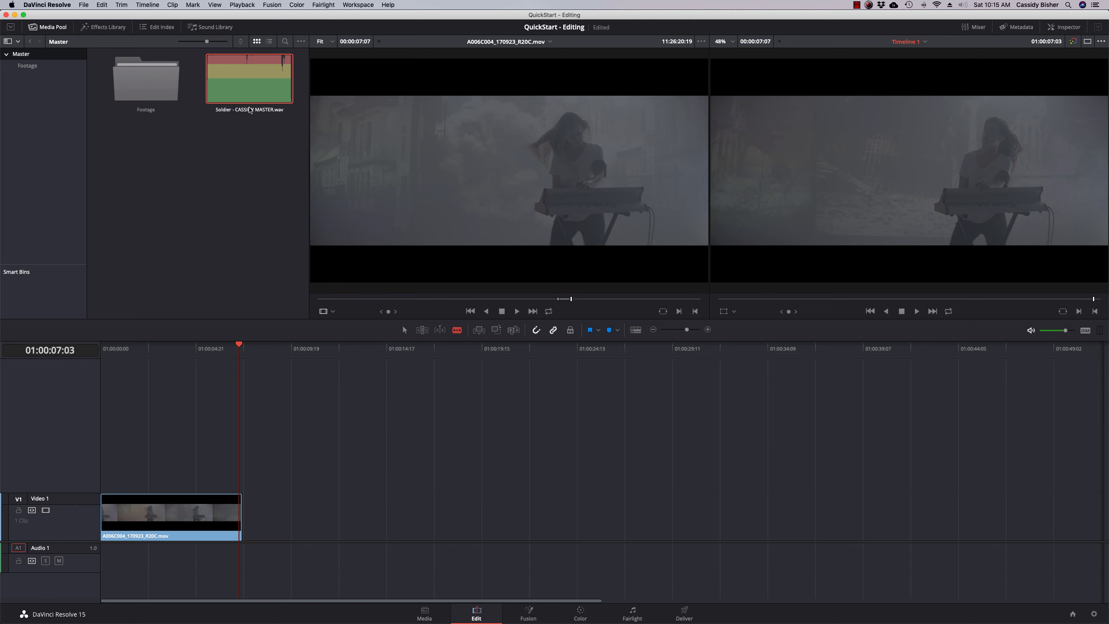
- Move the Soldier master WAV into a new bin named Audio and place it at the start of the Audio 1 track
{"action": "right_click", "coordinate": [259, 86]}
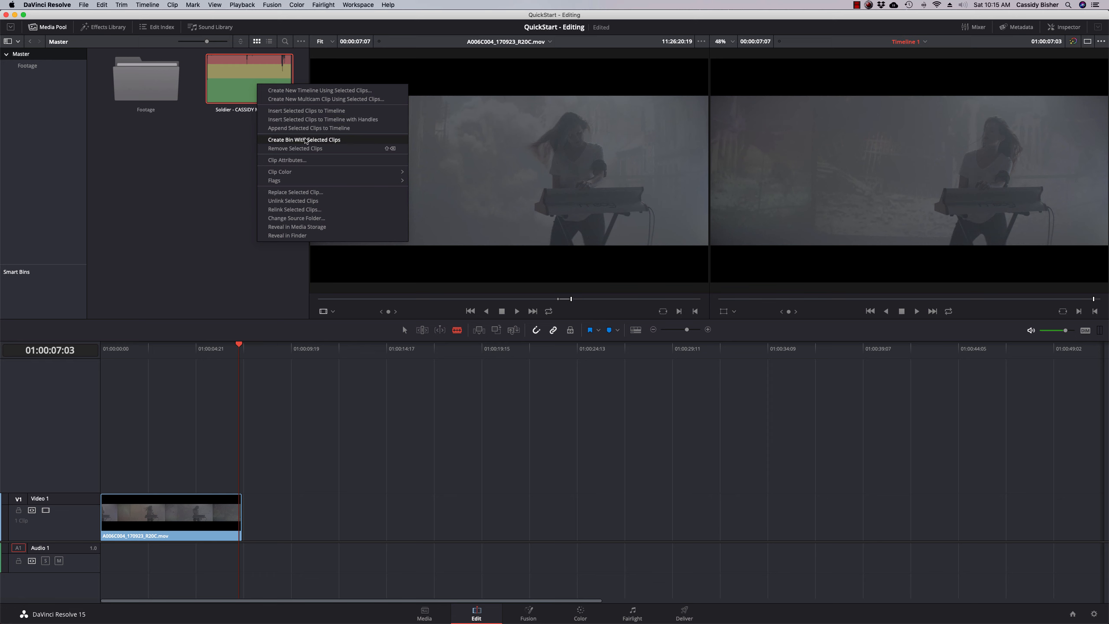
{"action": "left_click", "coordinate": [306, 140]}
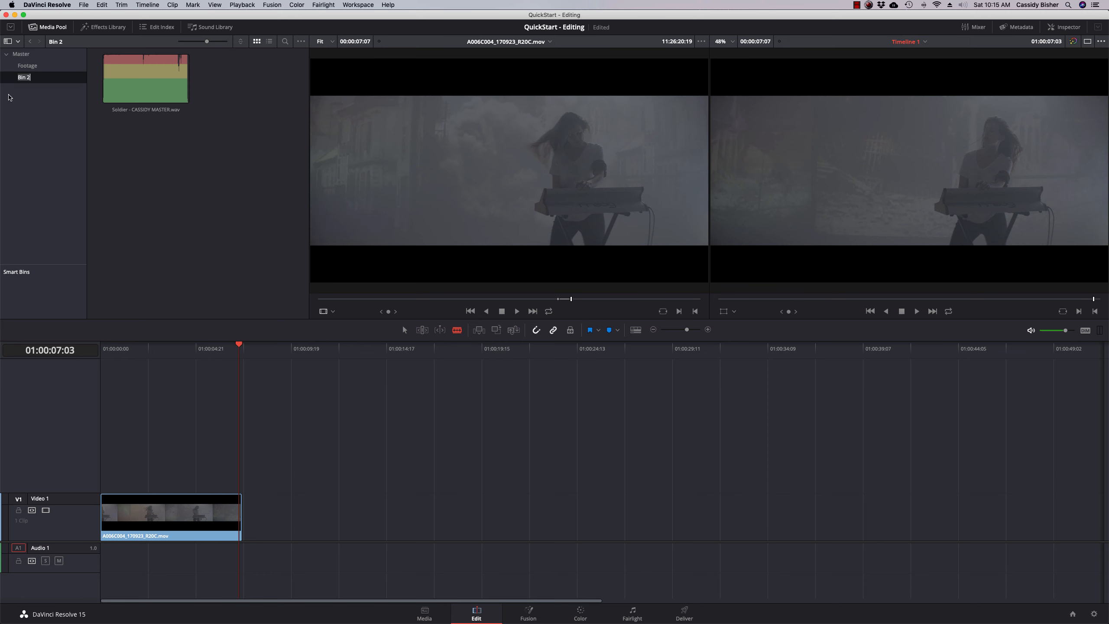
{"action": "type", "text": "Audio"}
{"action": "left_click", "coordinate": [33, 67]}
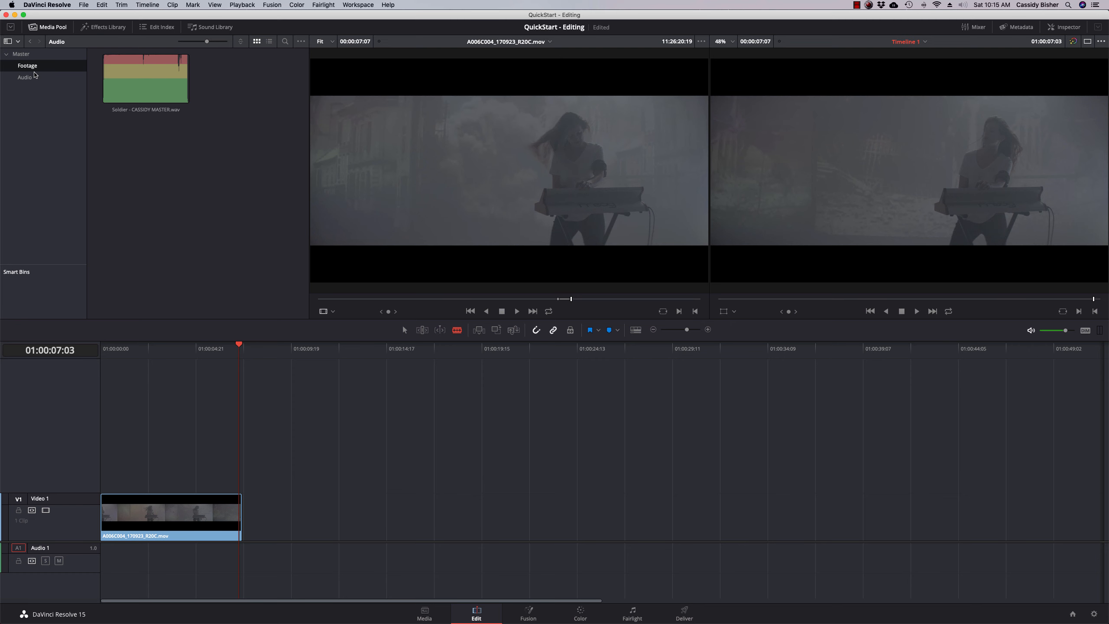
{"action": "left_click", "coordinate": [31, 77]}
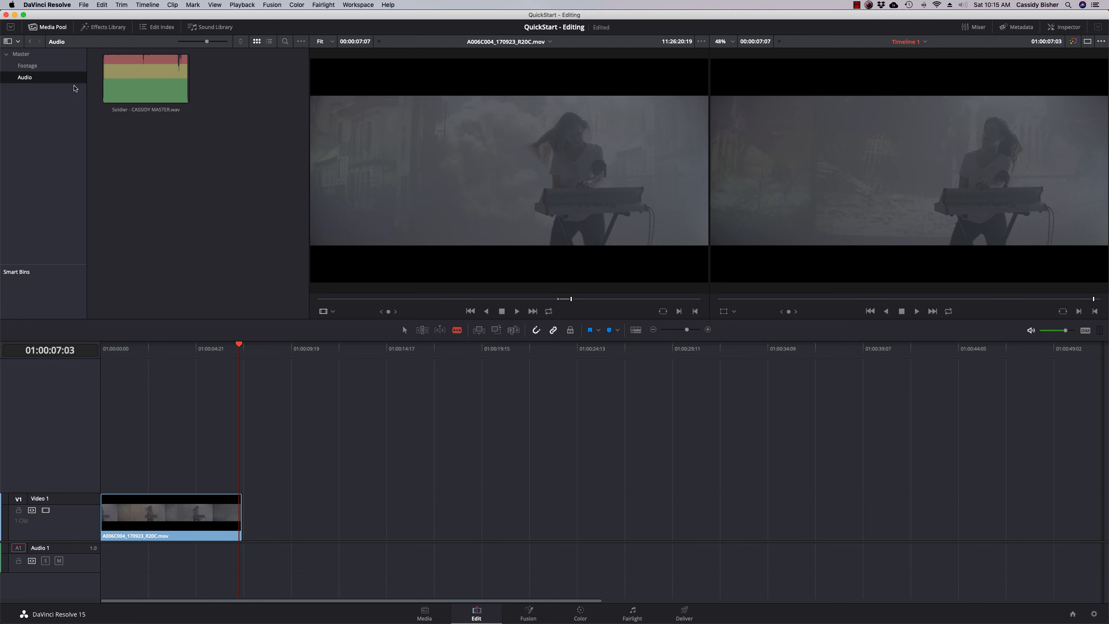
{"action": "left_click_drag", "start_coordinate": [149, 84], "coordinate": [95, 570]}
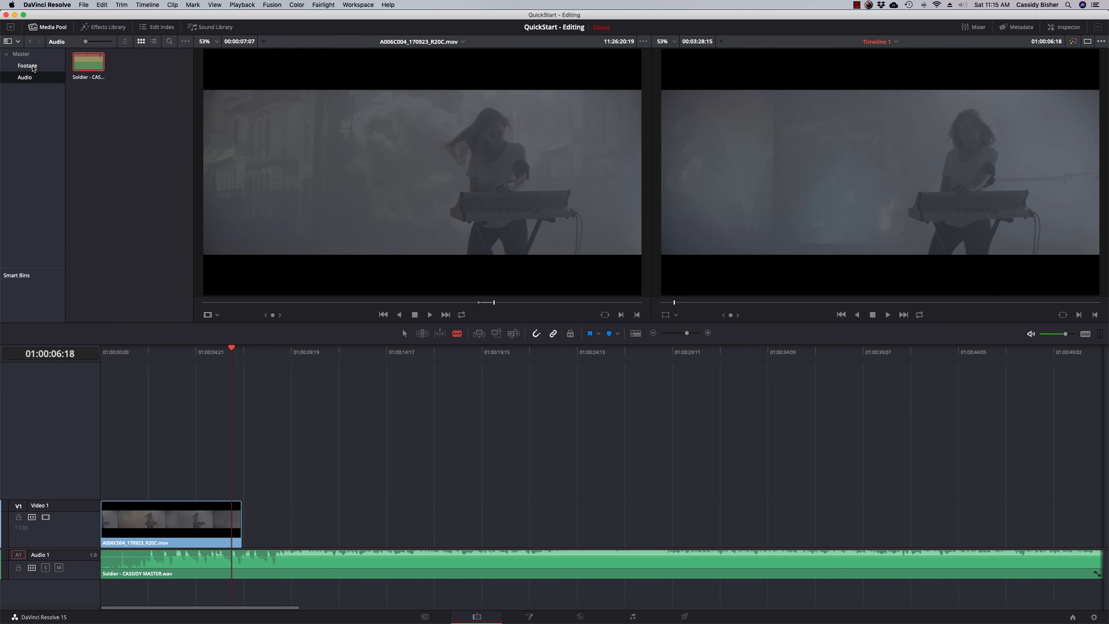
- From the Footage bin with enlarged thumbnails, mark about 3 seconds of A007C010_170923_R20C.mov and place it directly after the first clip
{"action": "left_click", "coordinate": [27, 65]}
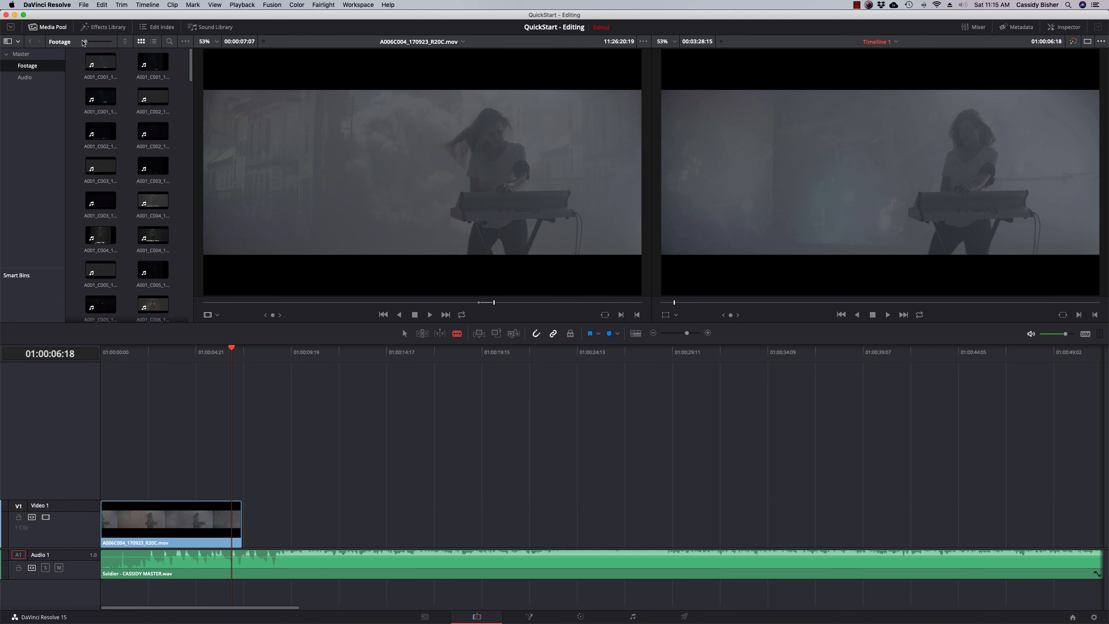
{"action": "left_click_drag", "start_coordinate": [84, 43], "coordinate": [119, 46]}
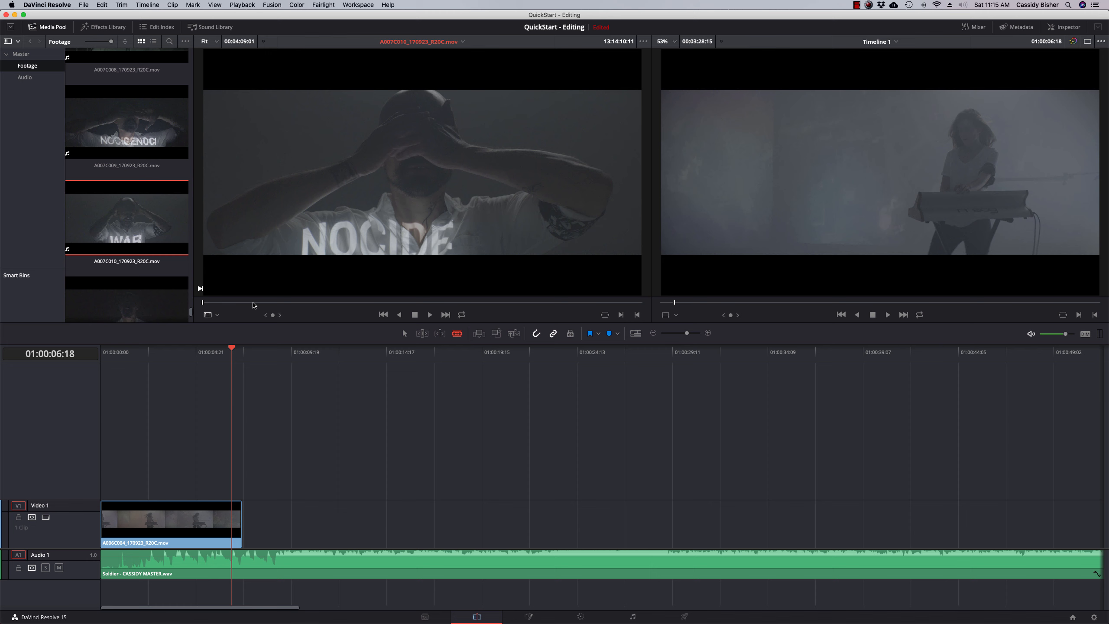
{"action": "left_click_drag", "start_coordinate": [205, 303], "coordinate": [567, 309]}
{"action": "key", "text": "i"}
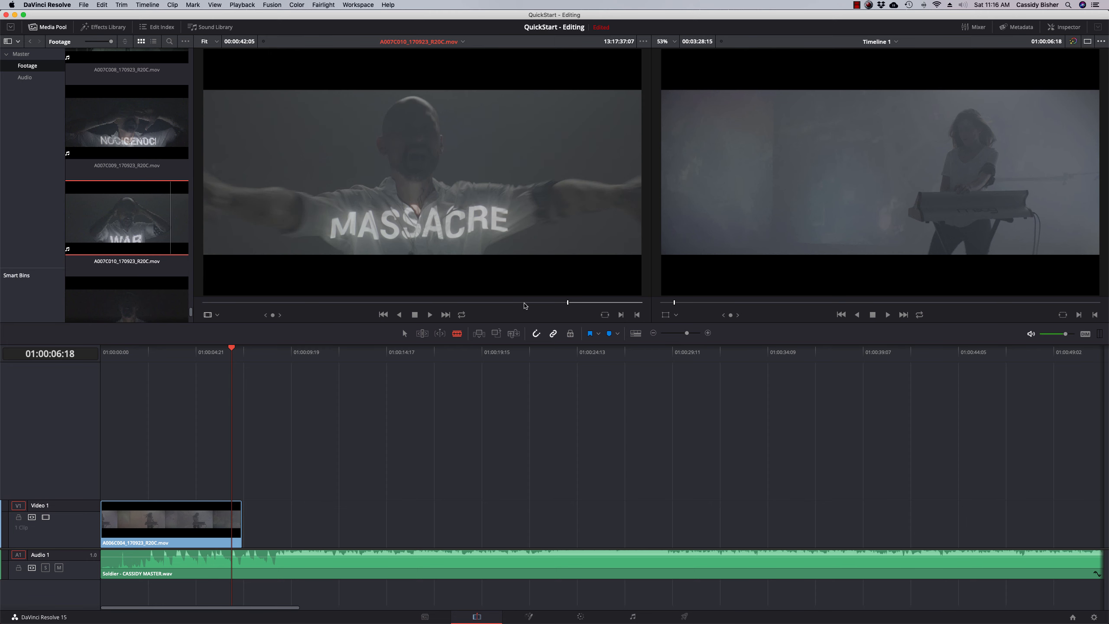
{"action": "key", "text": "space"}
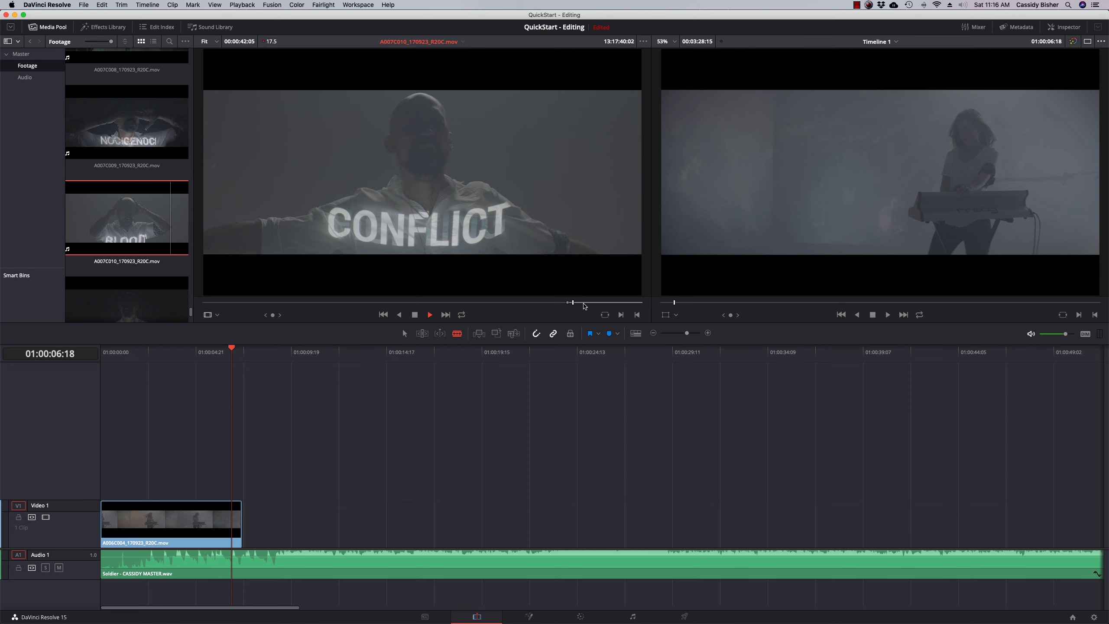
{"action": "key", "text": "space"}
{"action": "key", "text": "o"}
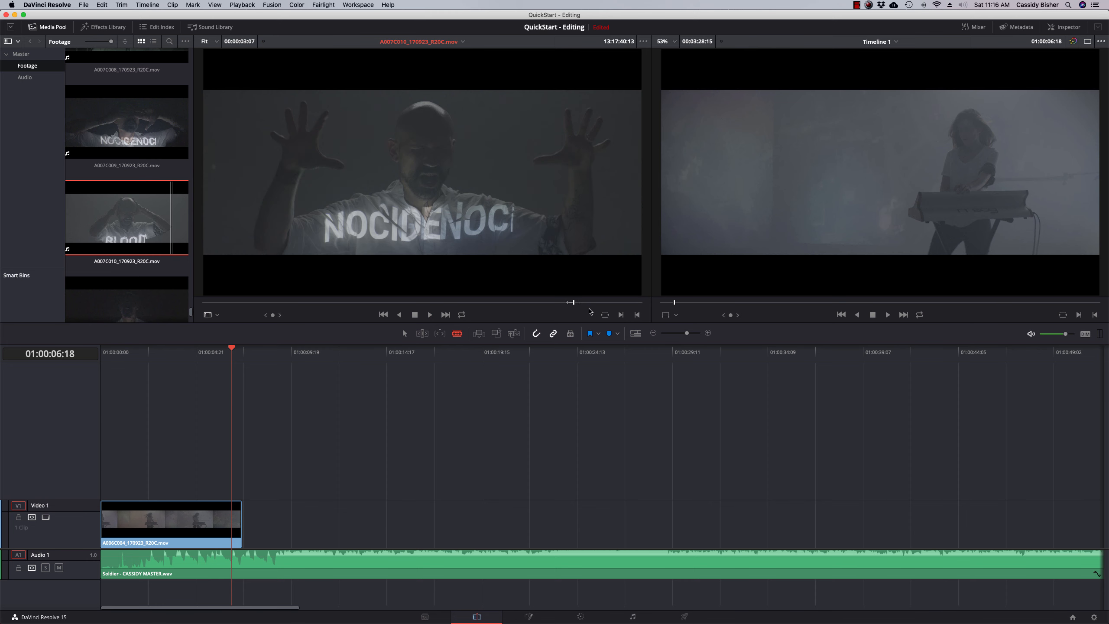
{"action": "mouse_move", "coordinate": [419, 275]}
{"action": "left_click_drag", "start_coordinate": [412, 286], "coordinate": [254, 516]}
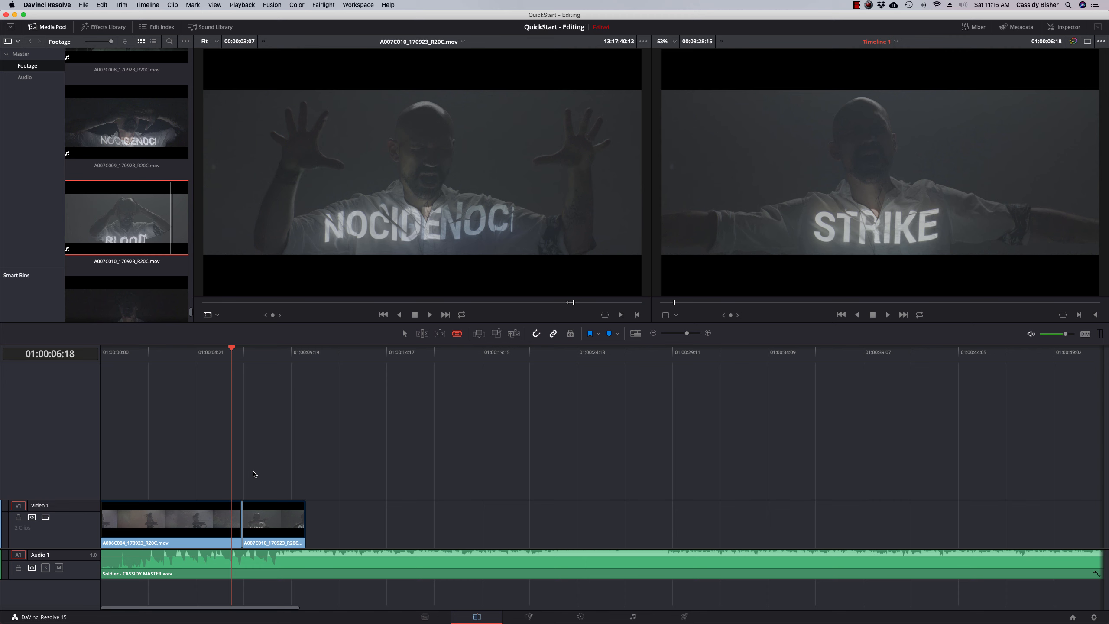
- Play and scrub the timeline, and shift both video clips so the first one starts at 01:00:02:14
{"action": "key", "text": "space"}
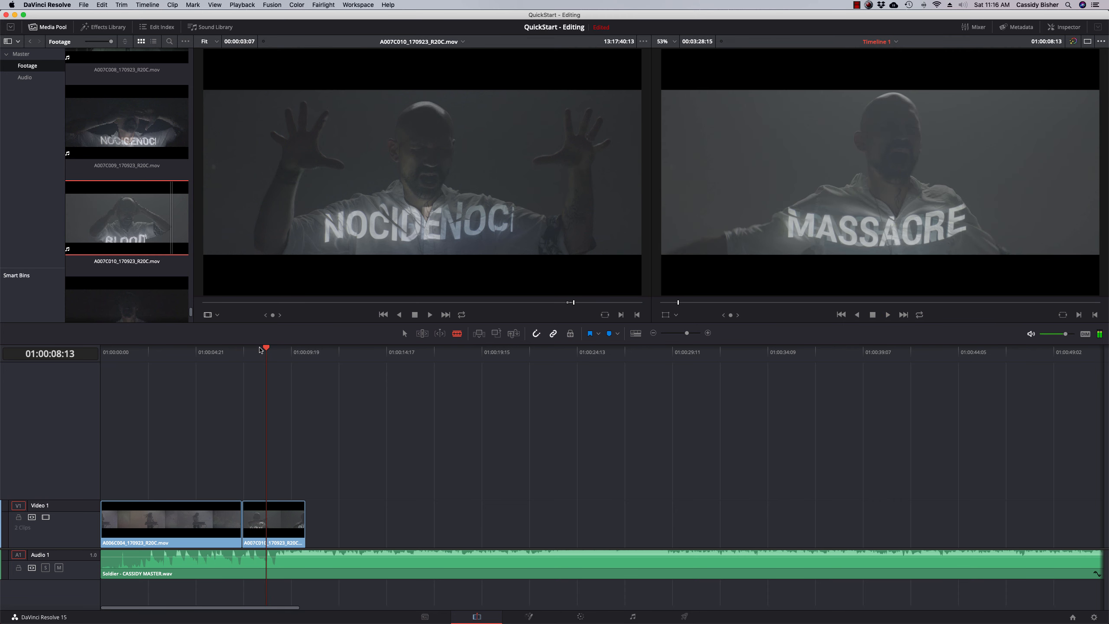
{"action": "mouse_move", "coordinate": [260, 354]}
{"action": "left_mouse_down"}
{"action": "mouse_move", "coordinate": [101, 357]}
{"action": "mouse_move", "coordinate": [265, 370]}
{"action": "left_mouse_up"}
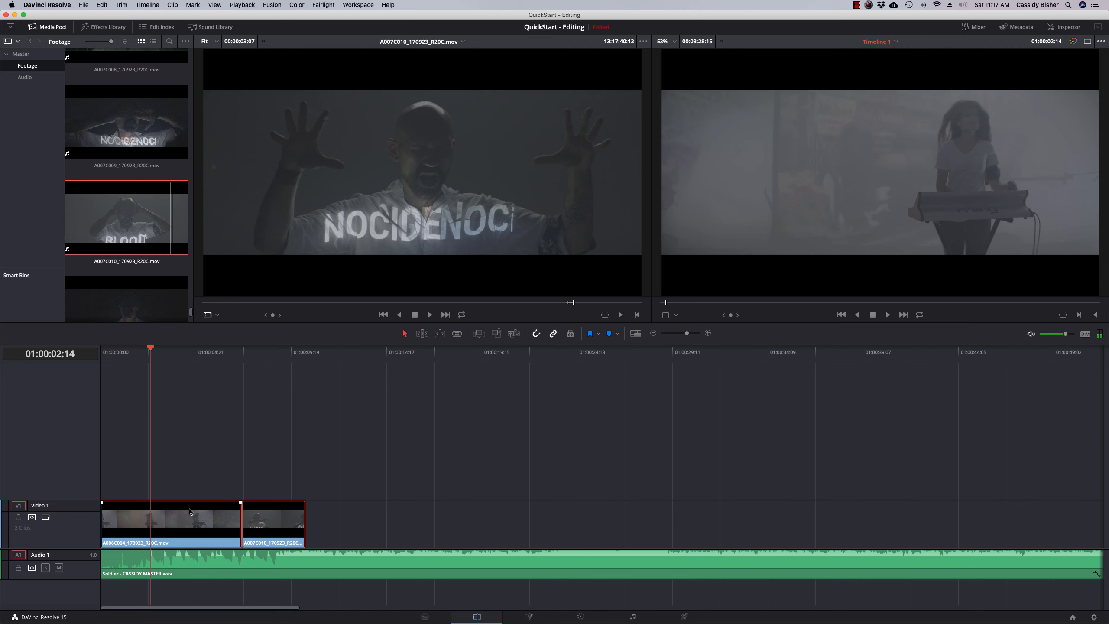
{"action": "left_click_drag", "start_coordinate": [185, 524], "coordinate": [235, 524]}
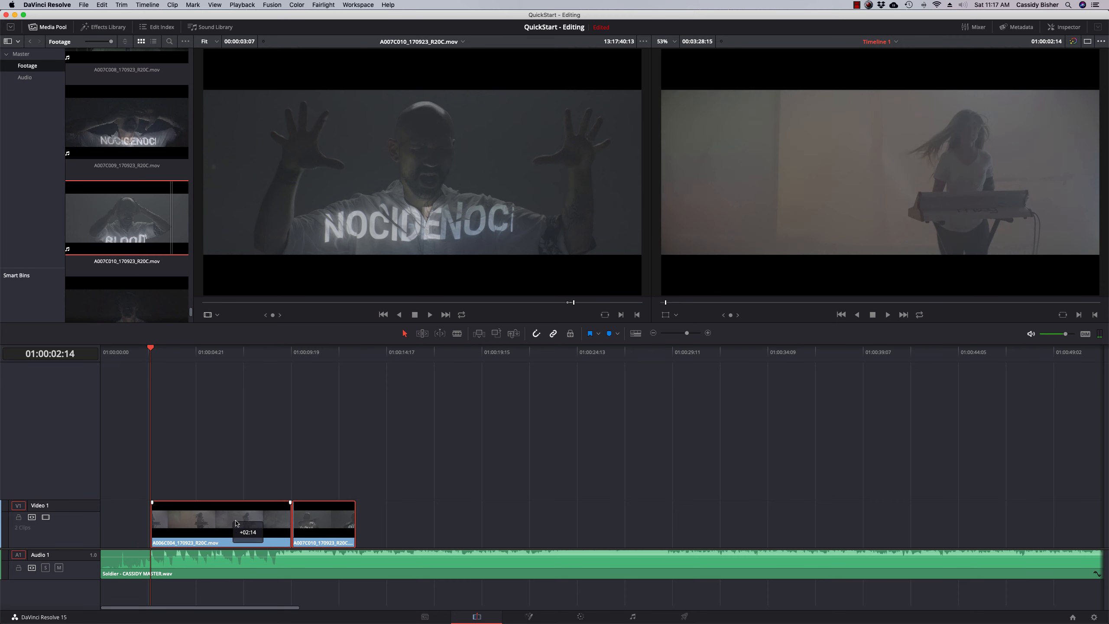
- Overwrite the first clip from 01:00:04:09 with the A007C010 clip and delete the leftover piece of the first clip
{"action": "left_click_drag", "start_coordinate": [151, 348], "coordinate": [136, 353]}
{"action": "key", "text": "space"}
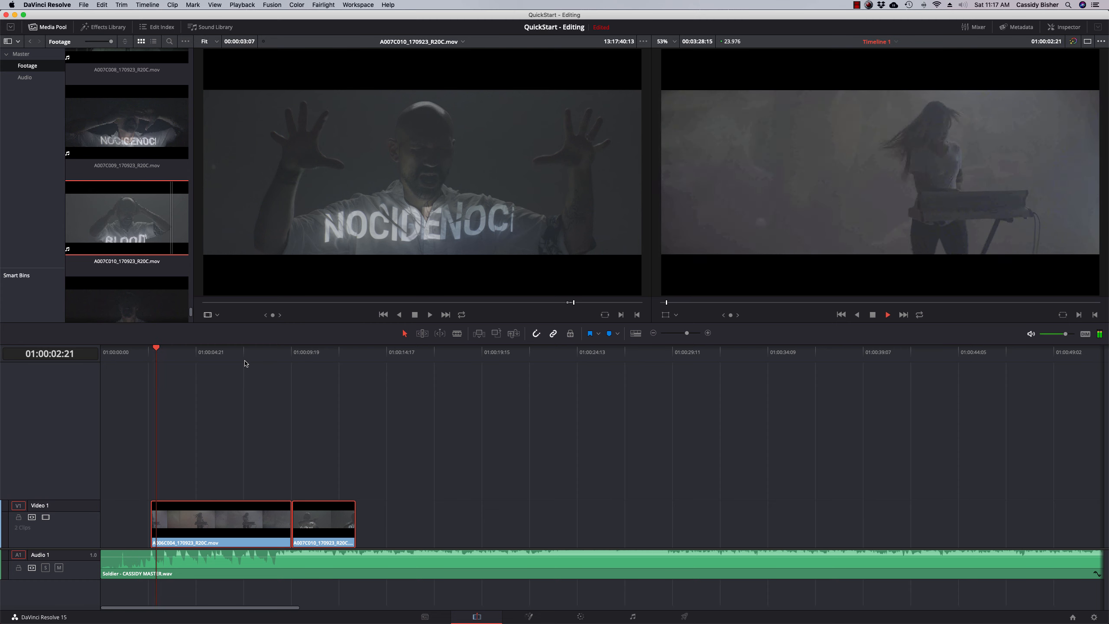
{"action": "key", "text": "space"}
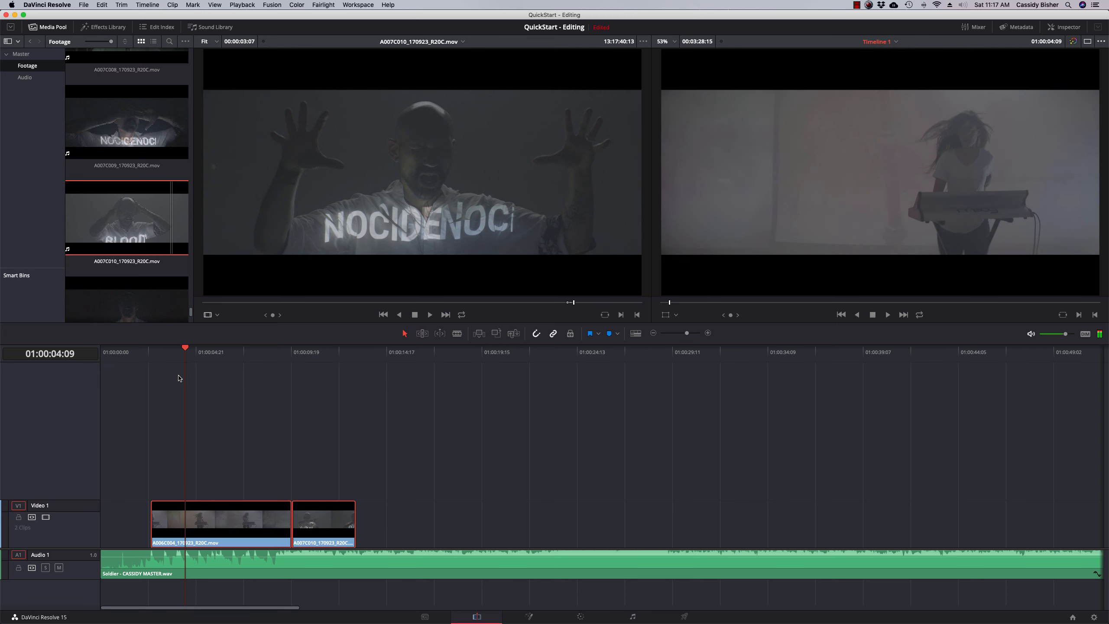
{"action": "left_click", "coordinate": [274, 435]}
{"action": "left_click_drag", "start_coordinate": [323, 522], "coordinate": [217, 522]}
{"action": "left_click", "coordinate": [270, 533]}
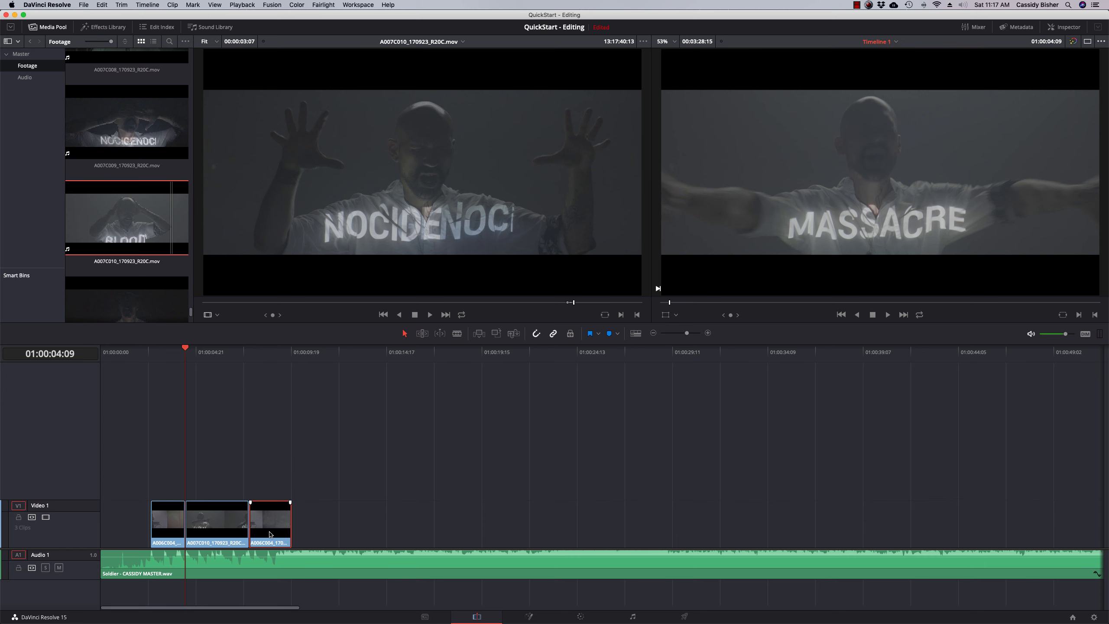
{"action": "key", "text": "Delete"}
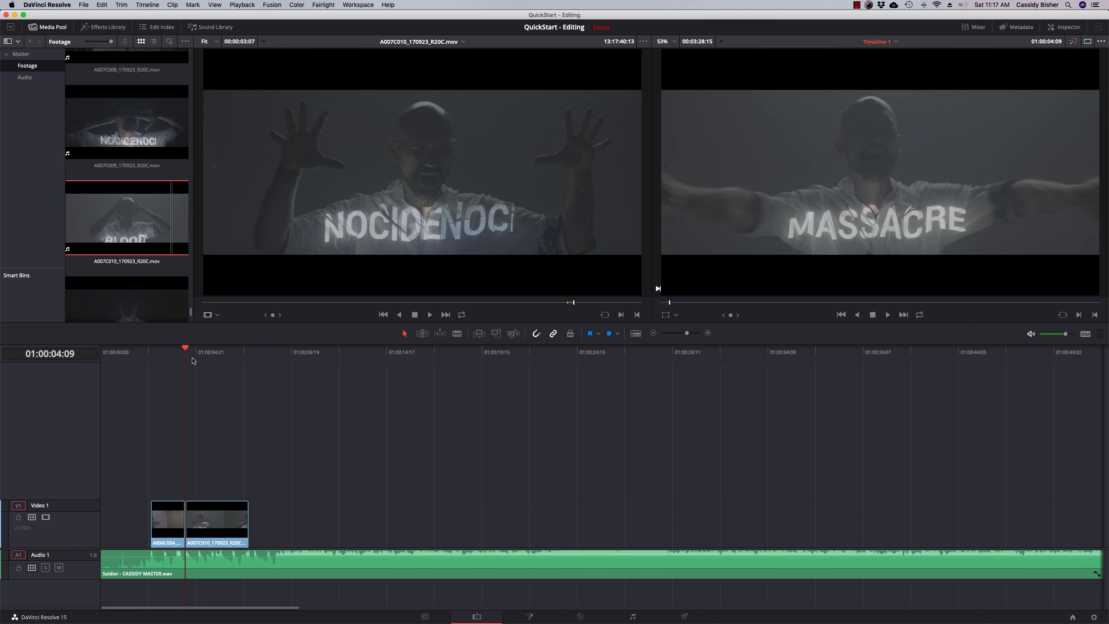
- Play back the cut between the two video clips against the music and scrub back to it
{"action": "left_click_drag", "start_coordinate": [176, 352], "coordinate": [159, 356]}
{"action": "key", "text": "Up"}
{"action": "key", "text": "space"}
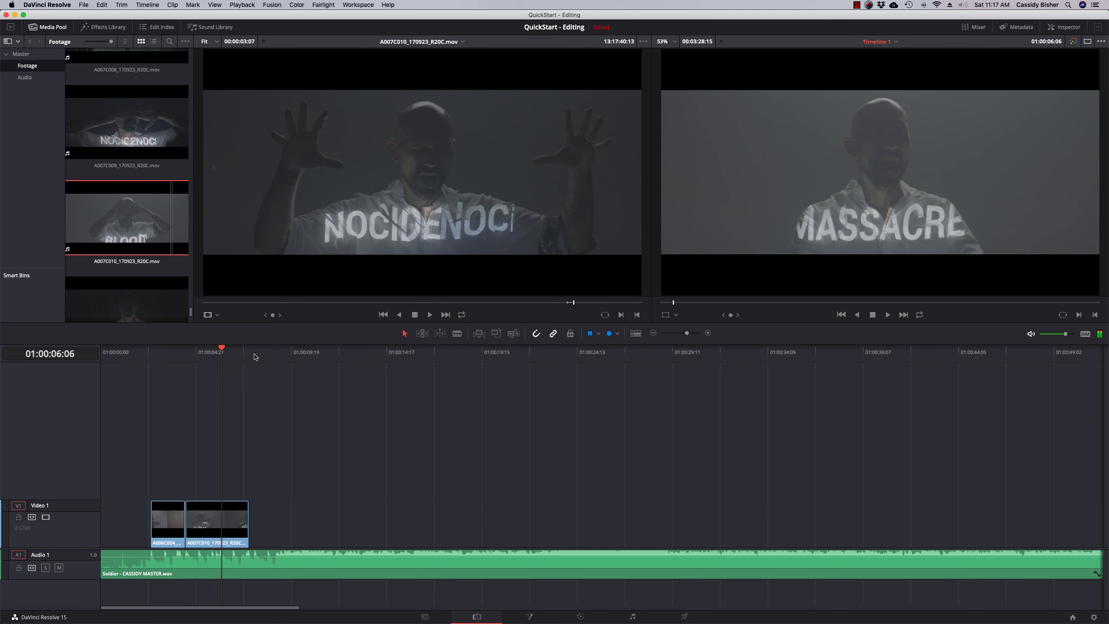
{"action": "left_click_drag", "start_coordinate": [223, 352], "coordinate": [182, 359]}
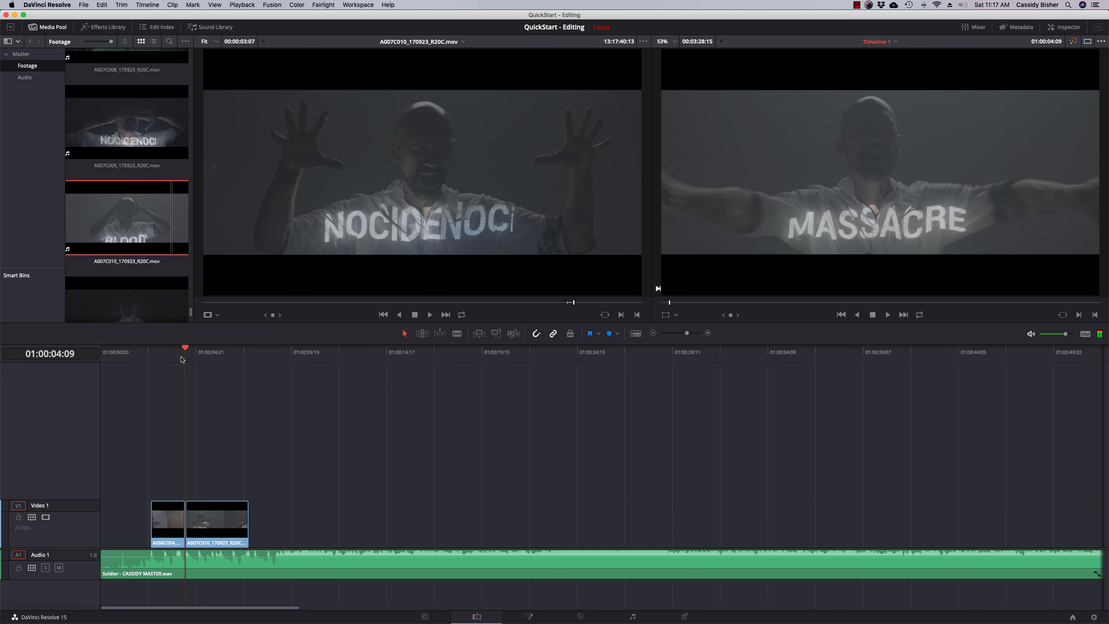
- Mark about 2.5 seconds of A006C003_170923_R20C.mov and place it after the second clip, at 01:00:06:04
{"action": "scroll", "coordinate": [127, 175], "scroll_direction": "up", "scroll_amount": 15}
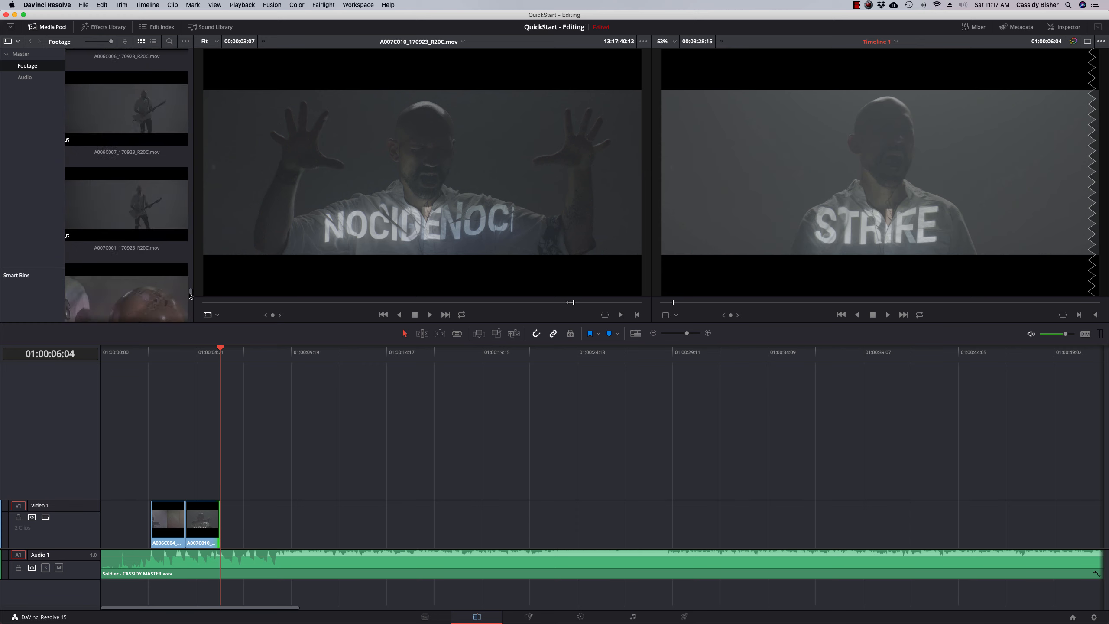
{"action": "double_click", "coordinate": [127, 140]}
{"action": "left_click_drag", "start_coordinate": [489, 302], "coordinate": [543, 303]}
{"action": "left_click", "coordinate": [430, 315]}
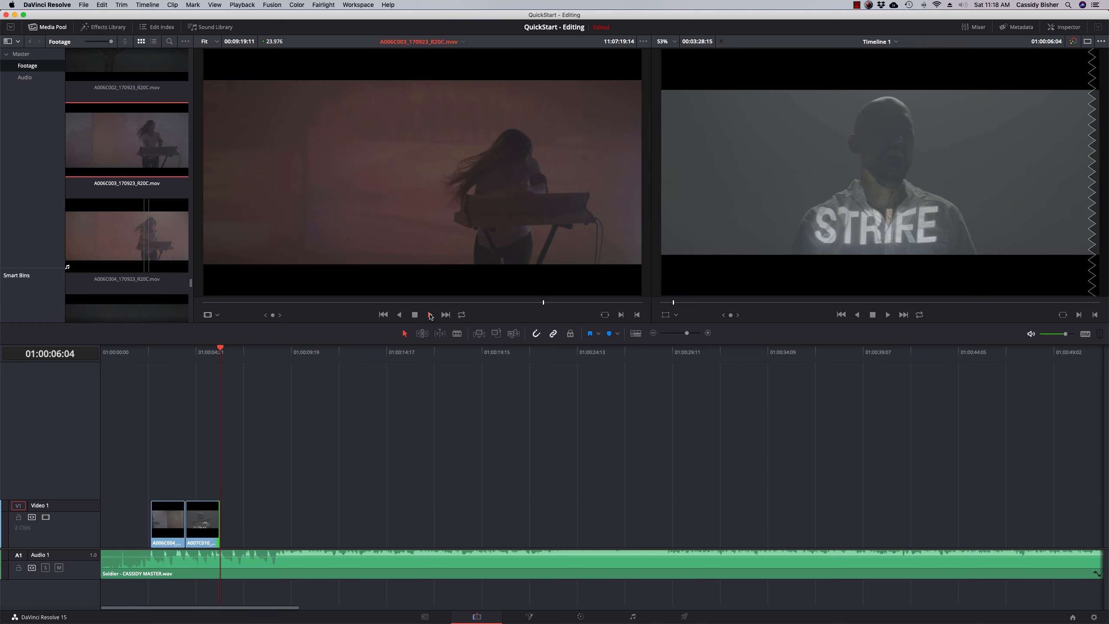
{"action": "key", "text": "i"}
{"action": "key", "text": "space"}
{"action": "key", "text": "o"}
{"action": "left_click_drag", "start_coordinate": [424, 255], "coordinate": [224, 522]}
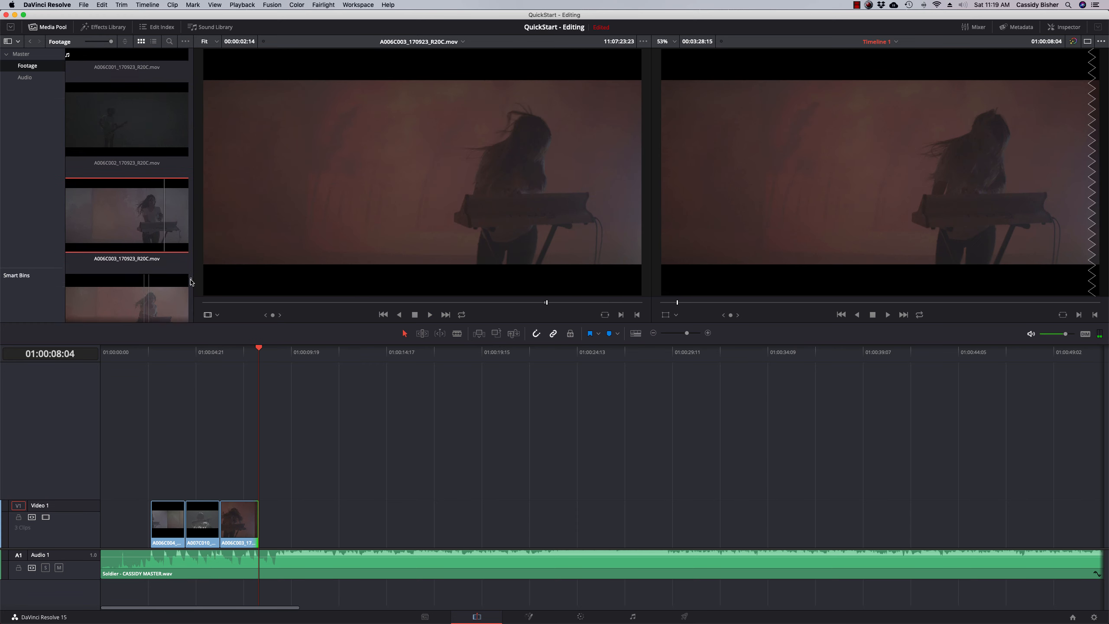
- Open A005C004_170923_R20C.mov from the Footage bin and add a section of it to the end of the Video 1 clips
{"action": "scroll", "coordinate": [126, 175], "scroll_direction": "down", "scroll_amount": 2}
{"action": "double_click", "coordinate": [127, 195]}
{"action": "left_click", "coordinate": [553, 302]}
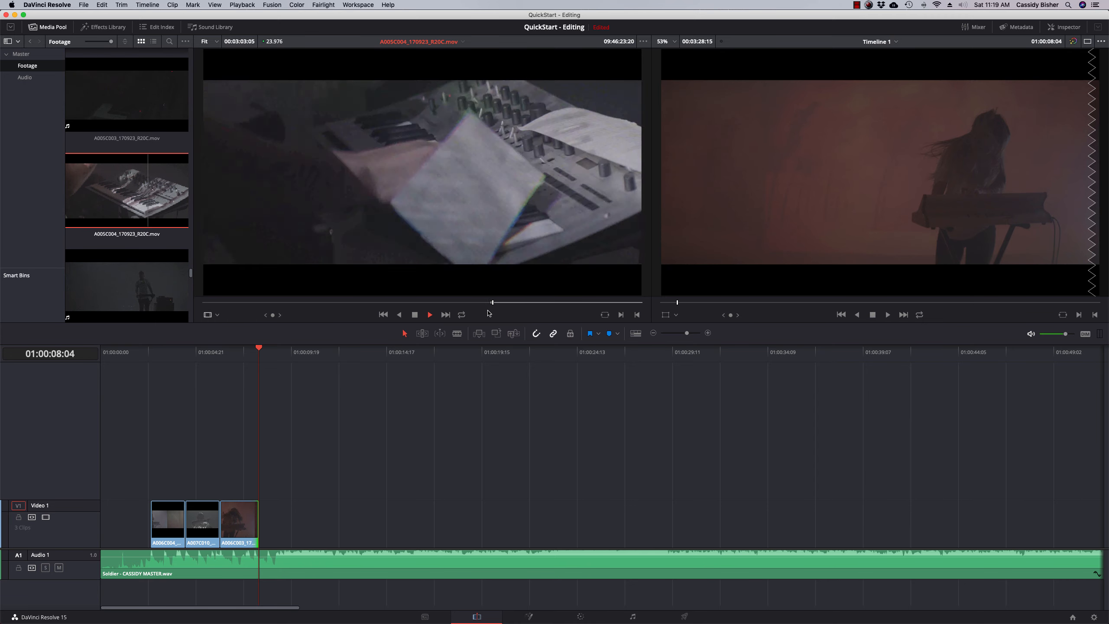
{"action": "left_click_drag", "start_coordinate": [422, 172], "coordinate": [279, 522]}
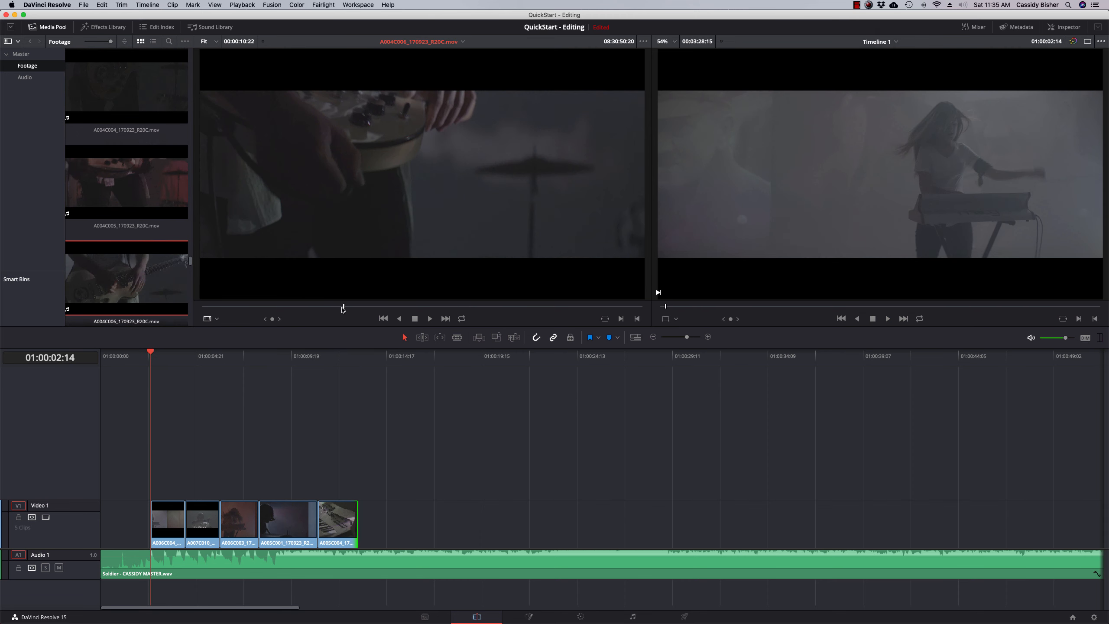
- Mark an 8-frame section of the guitar shot A004C006_170923_R20C.mov with in and out points
{"action": "left_click_drag", "start_coordinate": [343, 310], "coordinate": [348, 308]}
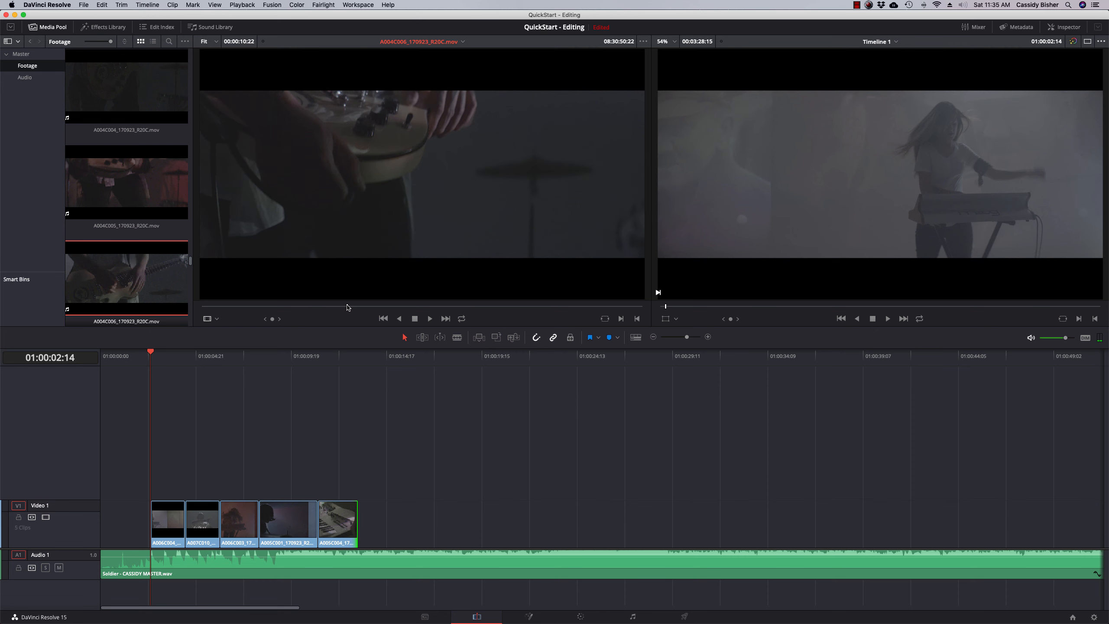
{"action": "mouse_move", "coordinate": [361, 301]}
{"action": "key", "text": "i"}
{"action": "left_click_drag", "start_coordinate": [349, 306], "coordinate": [367, 307]}
{"action": "key", "text": "o"}
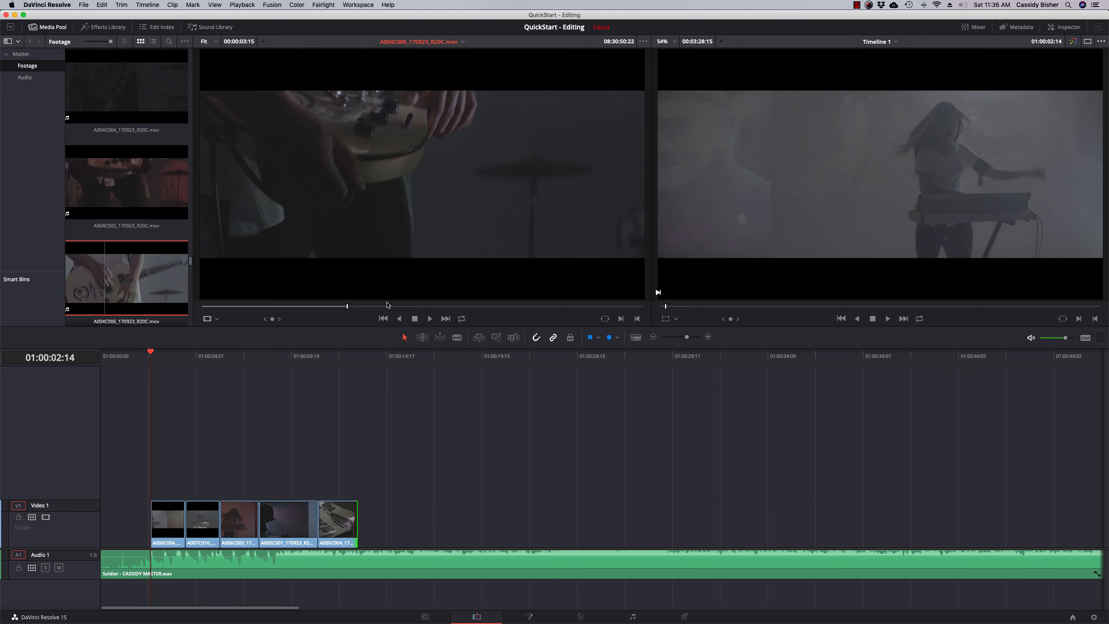
{"action": "mouse_move", "coordinate": [347, 307]}
{"action": "left_mouse_down"}
{"action": "mouse_move", "coordinate": [321, 307]}
{"action": "mouse_move", "coordinate": [356, 306]}
{"action": "mouse_move", "coordinate": [324, 308]}
{"action": "mouse_move", "coordinate": [340, 306]}
{"action": "left_mouse_up"}
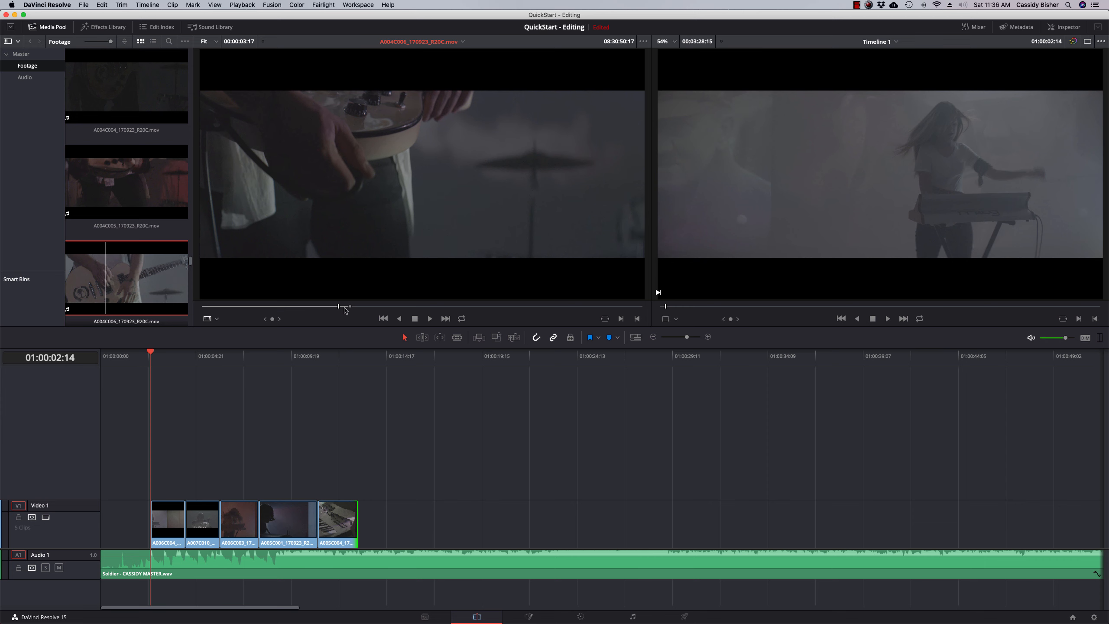
{"action": "key", "text": "i"}
- Place the marked A004C006 section on Video 1 at 01:00:01:03, ahead of the existing clips
{"action": "left_click_drag", "start_coordinate": [150, 353], "coordinate": [123, 361]}
{"action": "key", "text": "Left"}
{"action": "key", "text": "Left"}
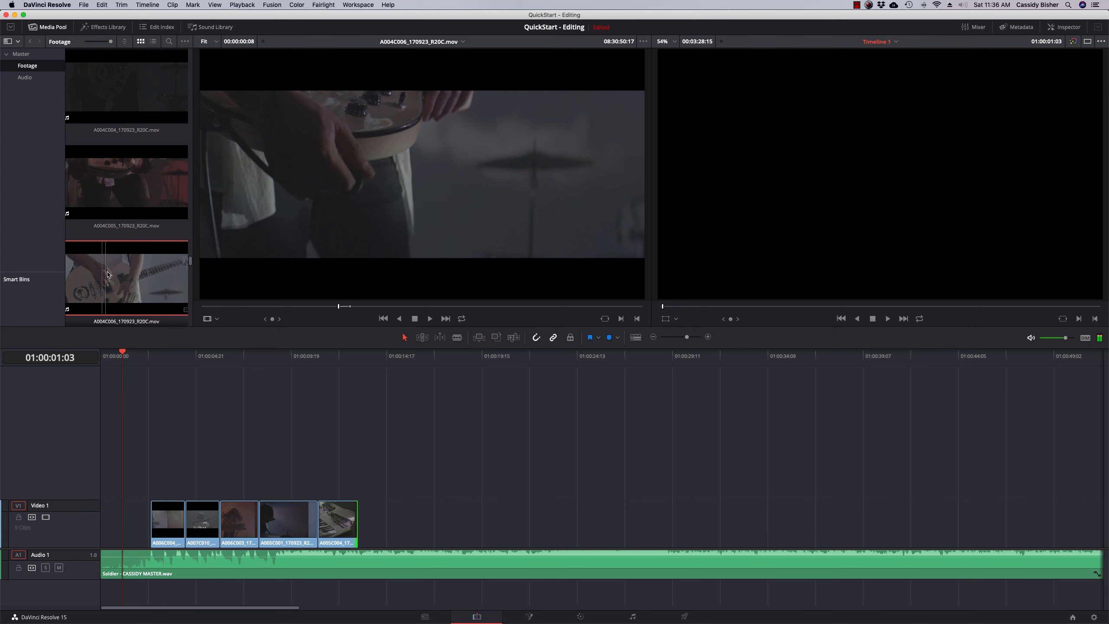
{"action": "key", "text": "Left"}
{"action": "mouse_move", "coordinate": [412, 295]}
{"action": "left_click_drag", "start_coordinate": [411, 291], "coordinate": [131, 522]}
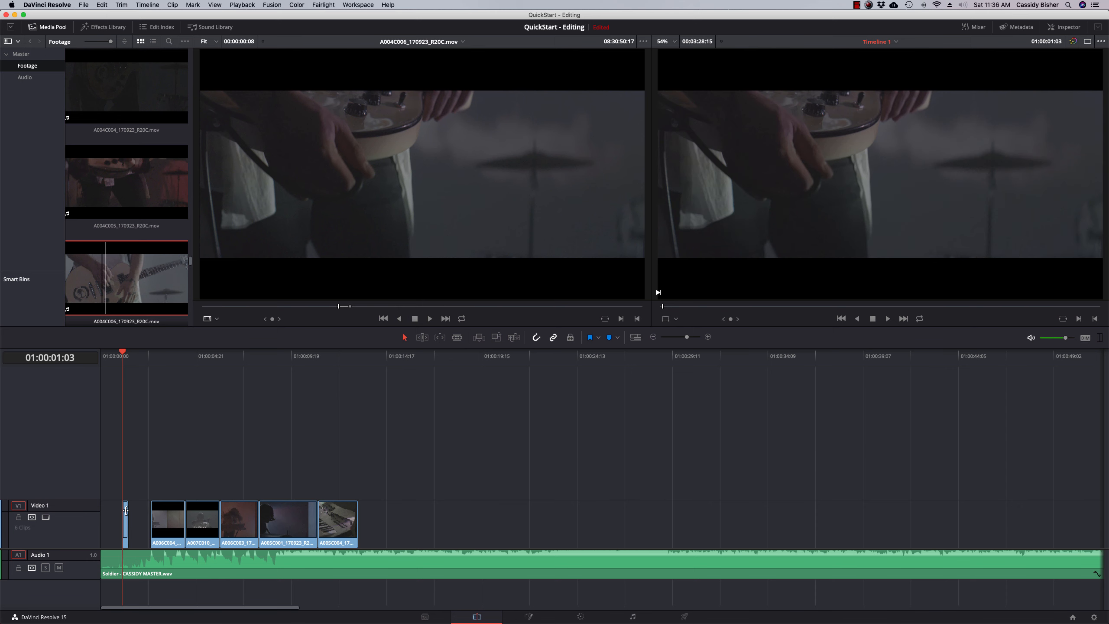
- Extend the A004C006 clip's end to meet the next clip and its beginning to the start of the timeline
{"action": "mouse_move", "coordinate": [369, 184]}
{"action": "left_click_drag", "start_coordinate": [127, 520], "coordinate": [150, 518]}
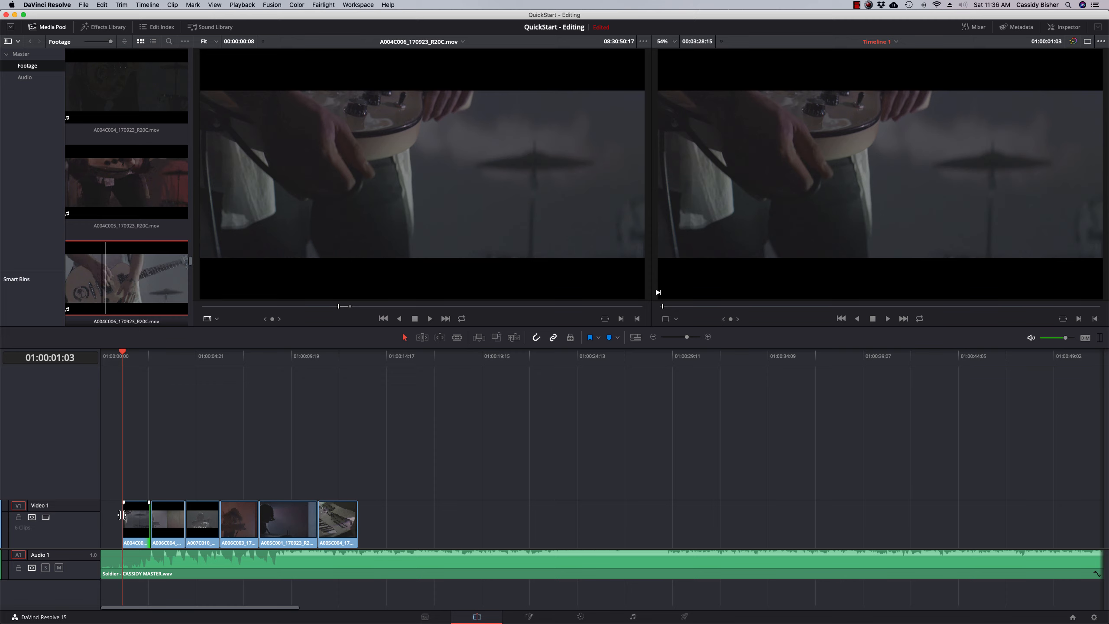
{"action": "left_click_drag", "start_coordinate": [118, 514], "coordinate": [81, 517]}
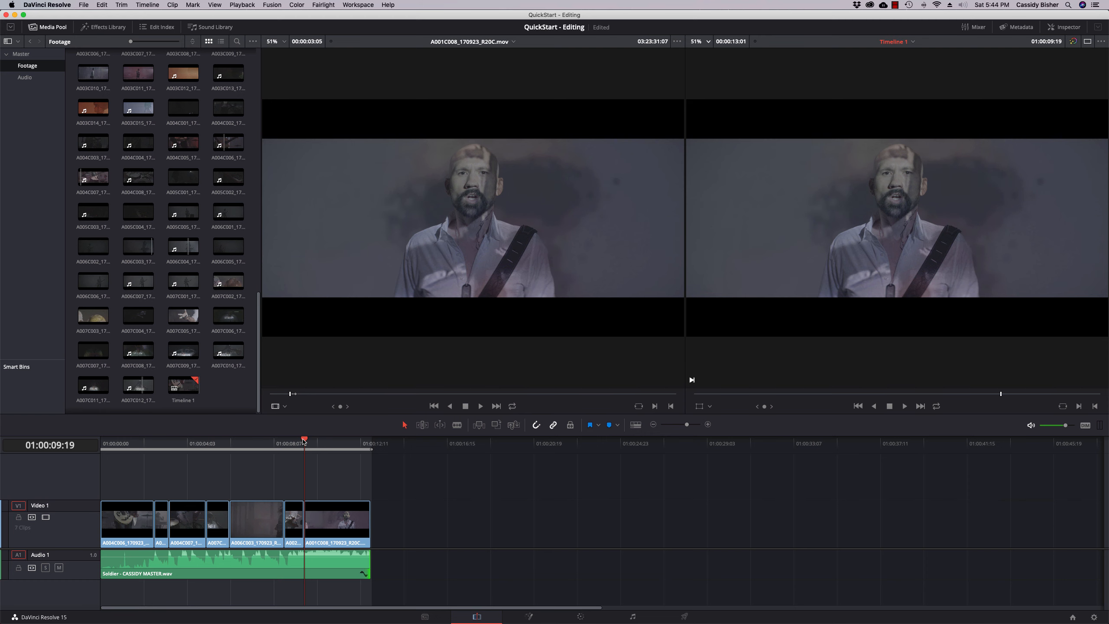
- Return the playhead to the start of the timeline and zoom the timeline in and out
{"action": "left_click_drag", "start_coordinate": [307, 442], "coordinate": [98, 464]}
{"action": "key", "text": "super+equal"}
{"action": "key", "text": "super+equal"}
{"action": "key", "text": "super+equal"}
{"action": "key", "text": "super+equal"}
{"action": "key", "text": "super+equal"}
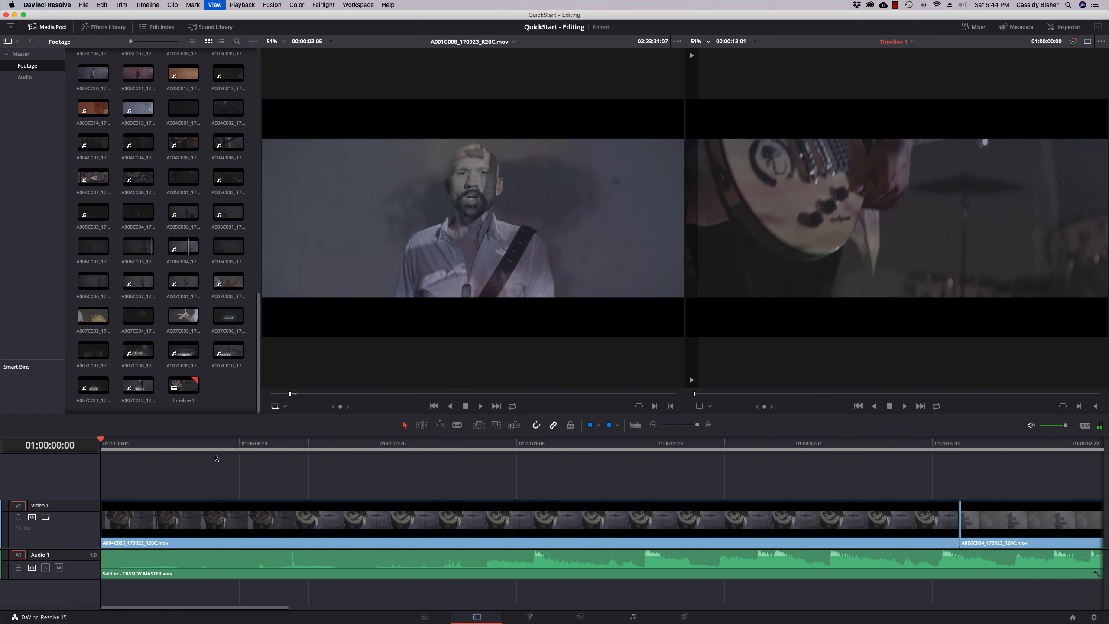
{"action": "key", "text": "super+minus"}
{"action": "key", "text": "super+minus"}
{"action": "key", "text": "super+minus"}
{"action": "key", "text": "super+minus"}
{"action": "key", "text": "super+minus"}
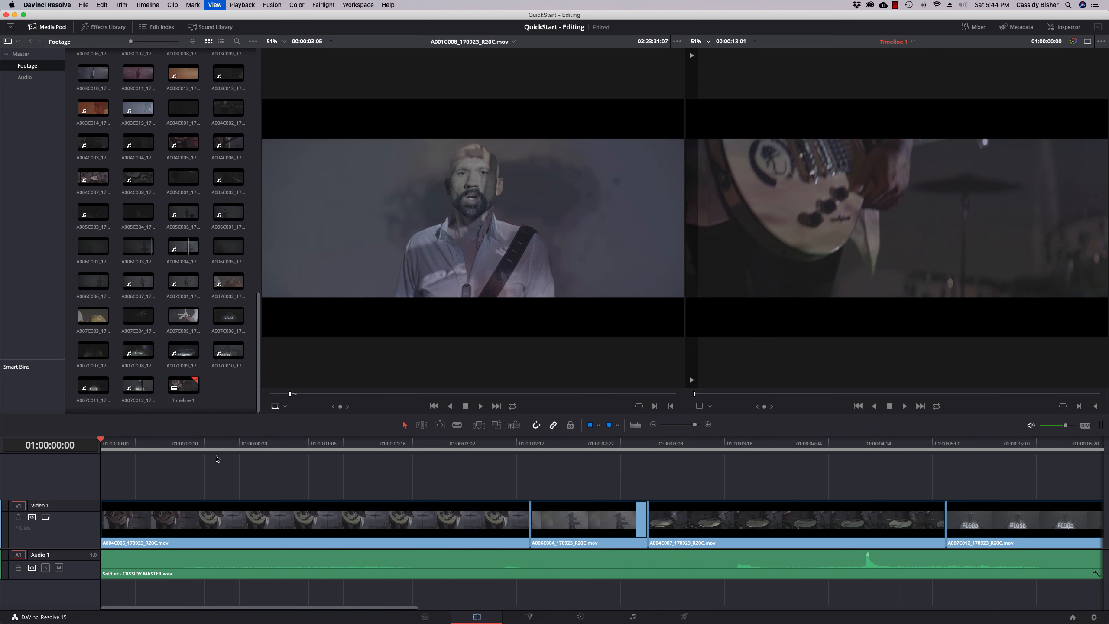
{"action": "key", "text": "super+equal"}
{"action": "key", "text": "super+equal"}
{"action": "key", "text": "super+equal"}
{"action": "key", "text": "super+equal"}
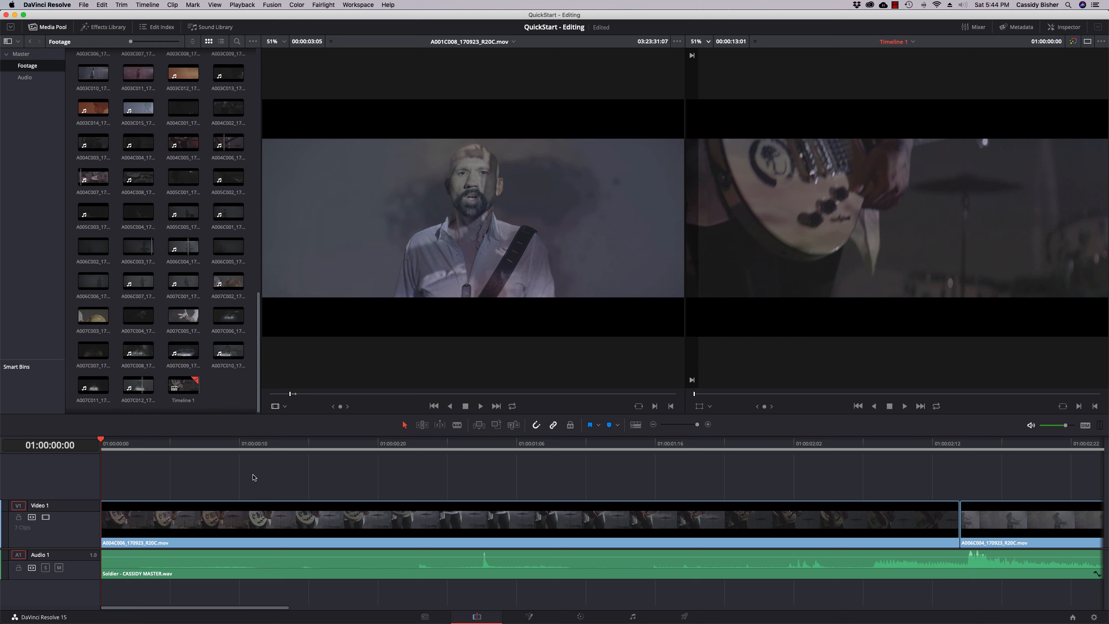
- Fit the whole edit in the timeline view and scrub back through it to 01:00:07:12
{"action": "key", "text": "shift+z"}
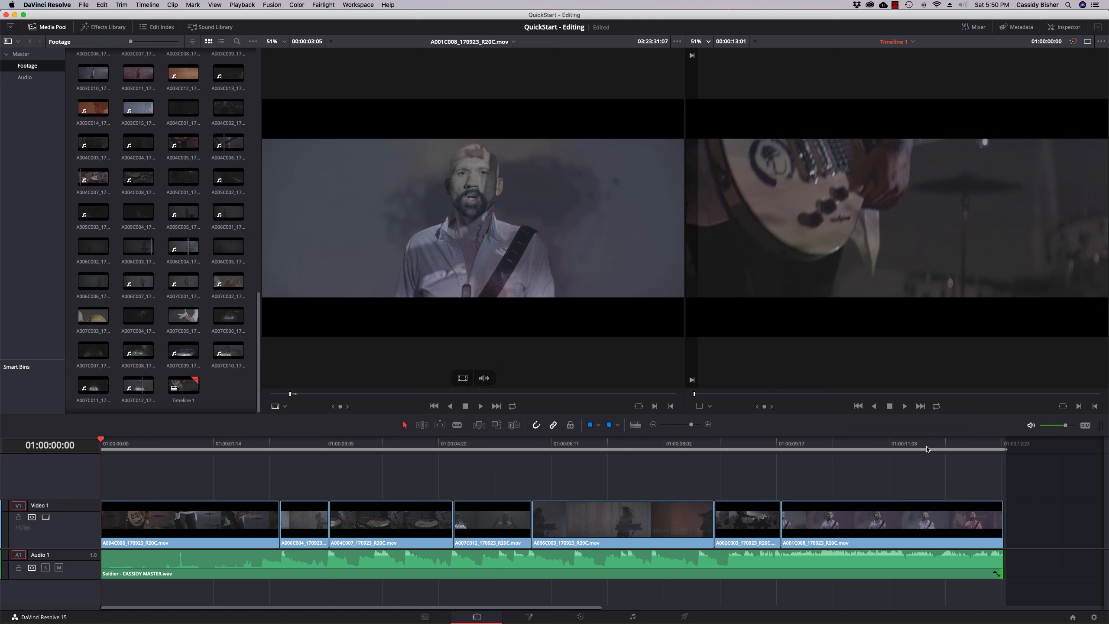
{"action": "left_click_drag", "start_coordinate": [927, 449], "coordinate": [616, 443]}
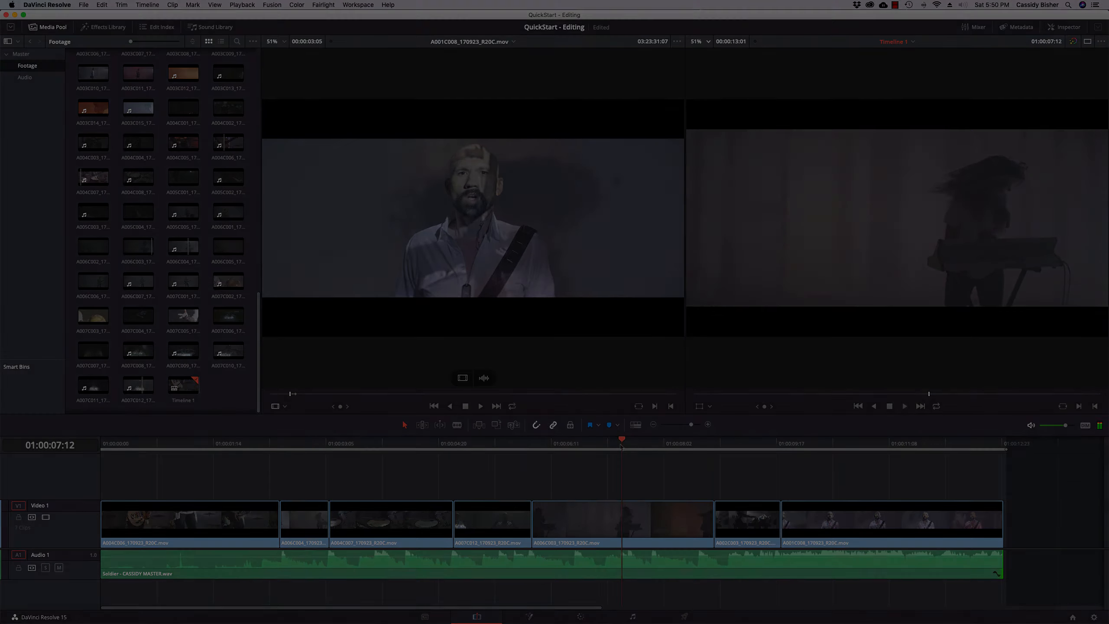